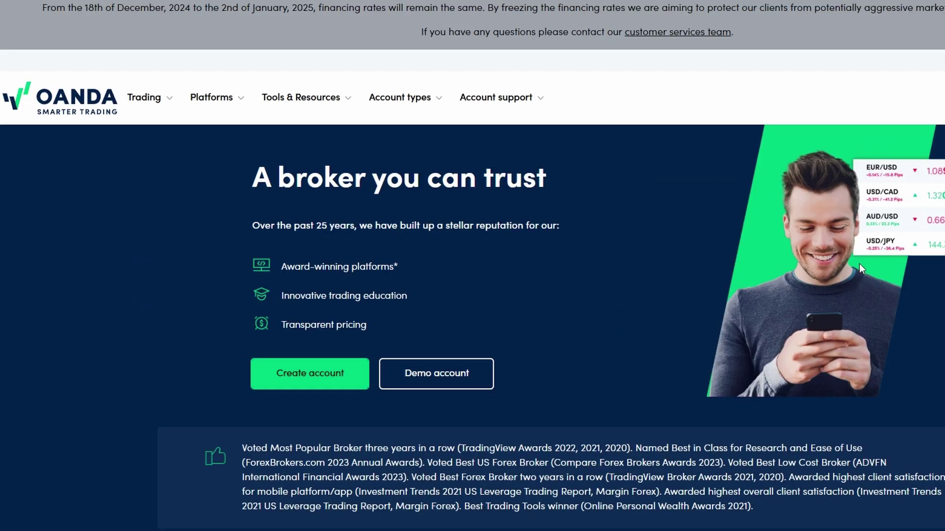
Scroll through the OANDA page before entering the platform.
scroll(859, 264, down, 5)
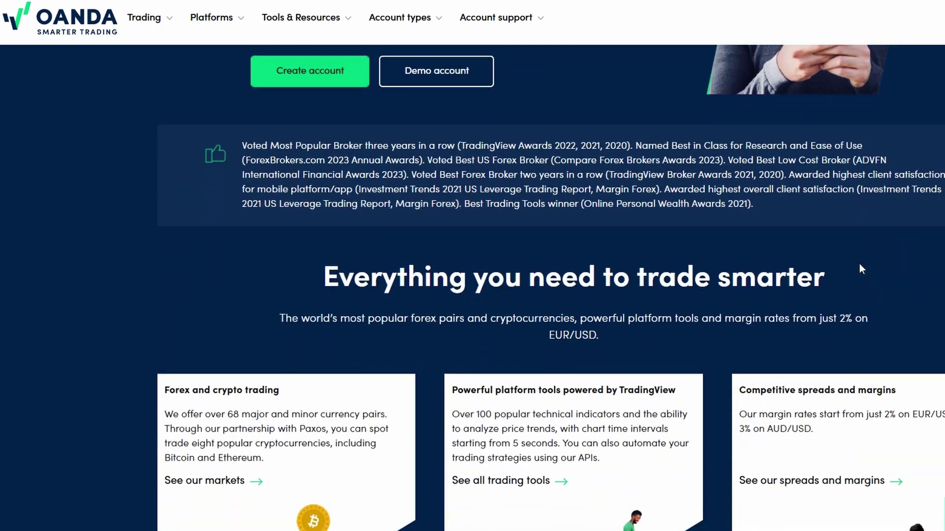
scroll(859, 263, up, 5)
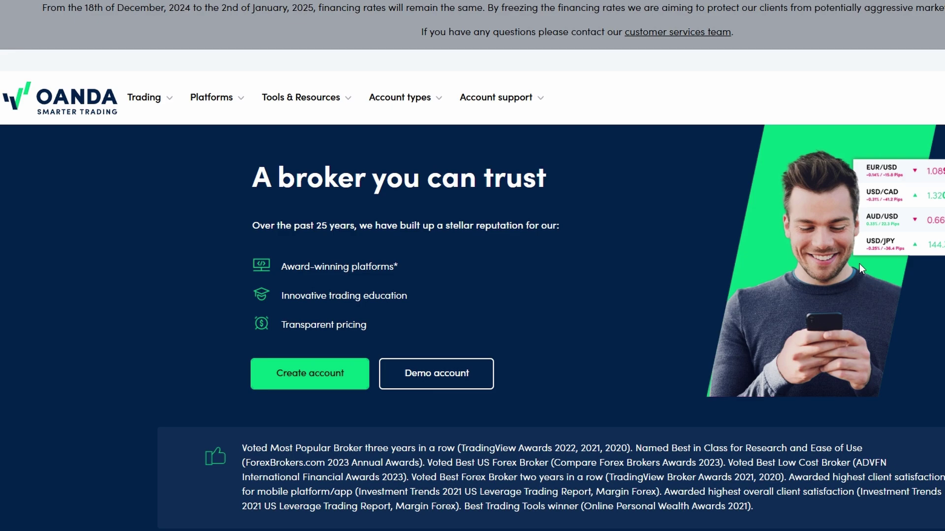
scroll(769, 269, down, 10)
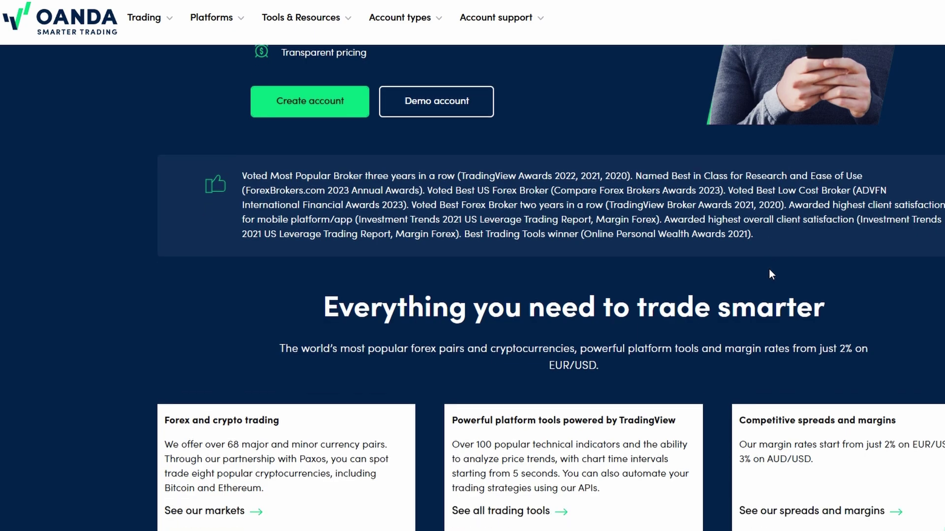
scroll(770, 274, down, 10)
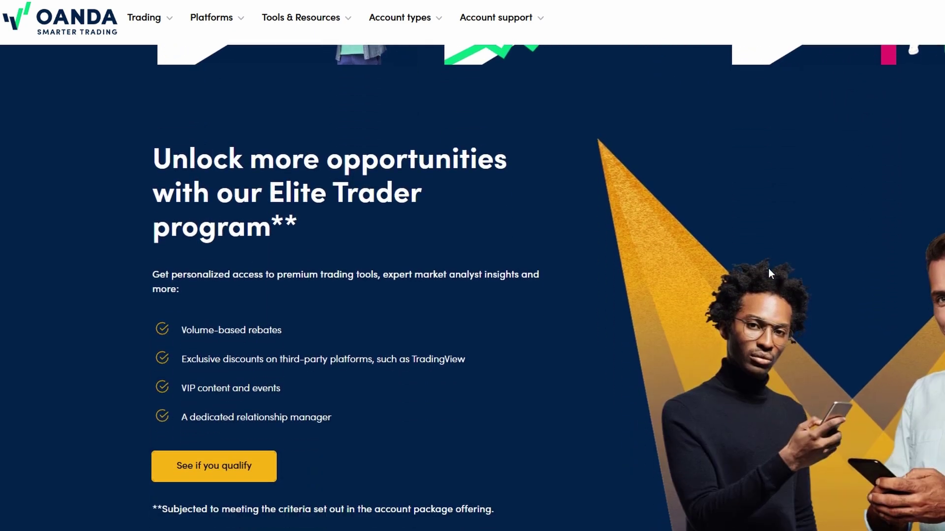
scroll(769, 270, down, 6)
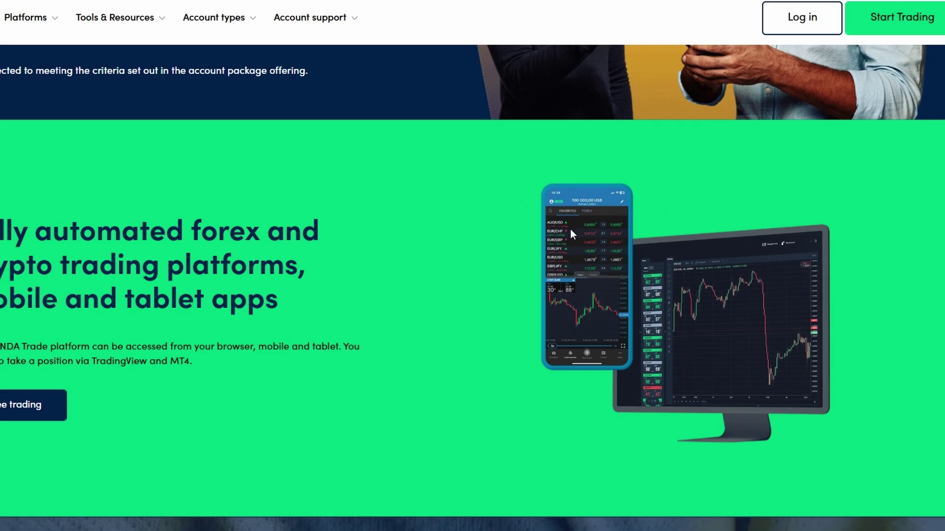
scroll(376, 350, down, 5)
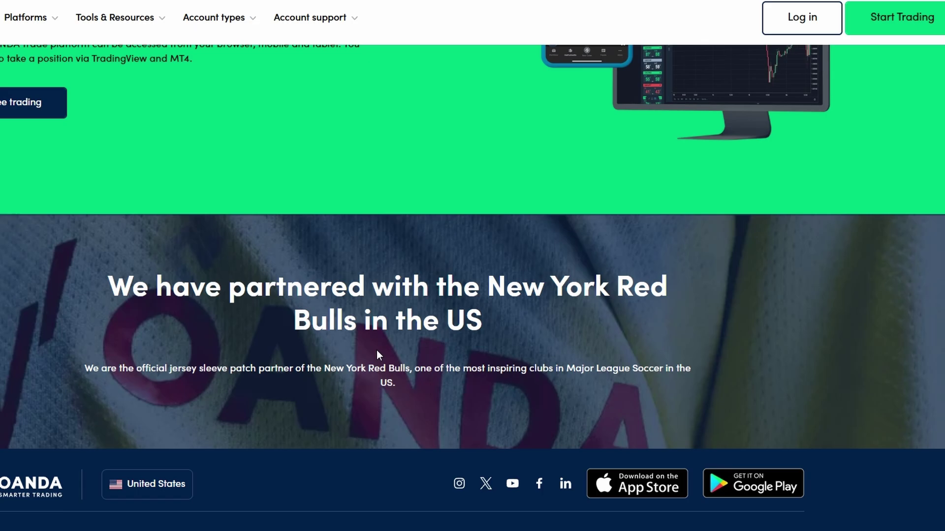
scroll(377, 350, up, 6)
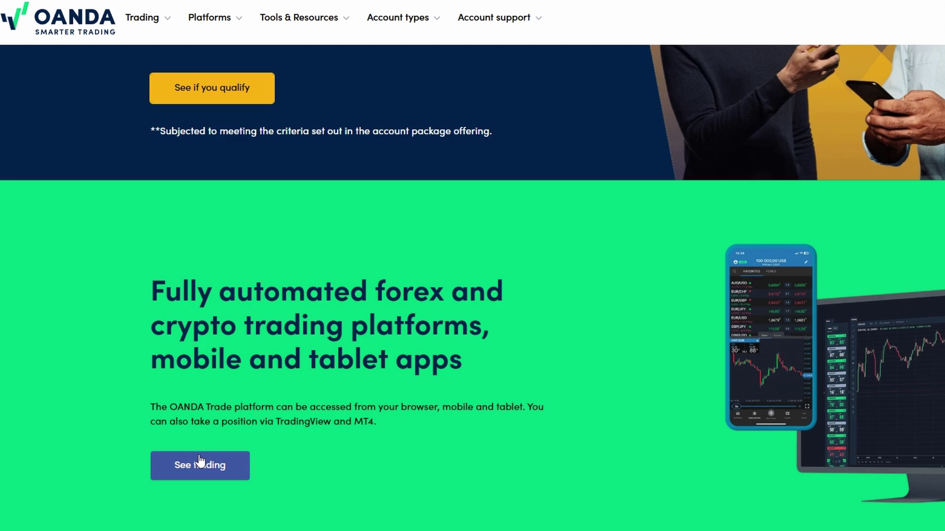
scroll(202, 450, up, 10)
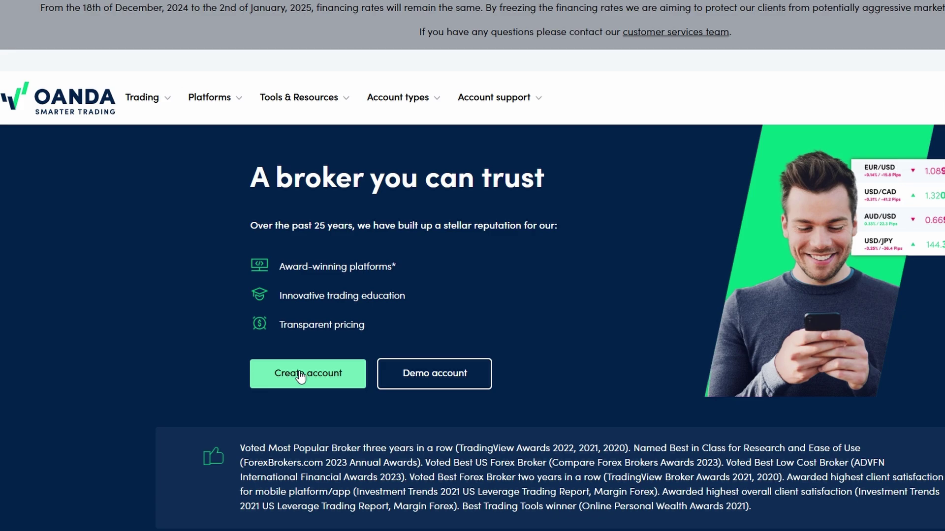
Enter the trading platform and zoom the AUD/USD chart to span about 29 Nov to 13 Dec.
click(299, 373)
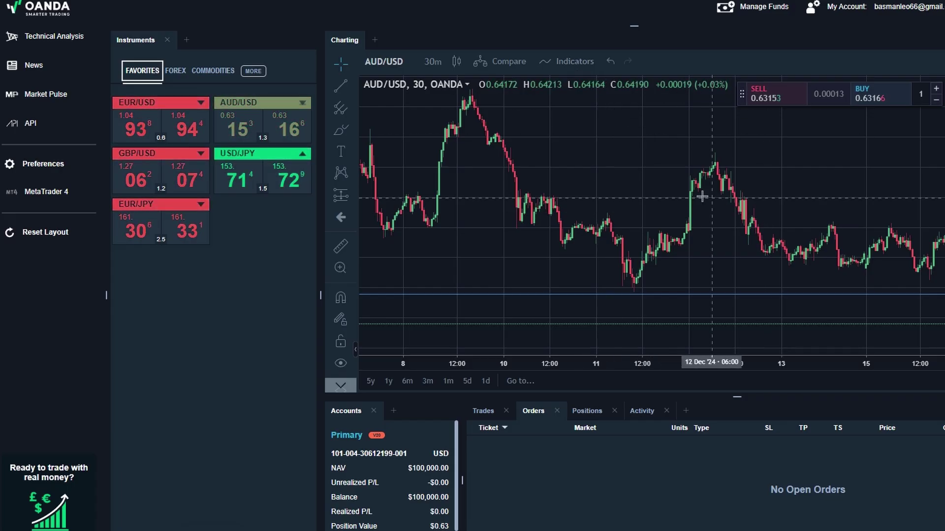
scroll(702, 197, down, 5)
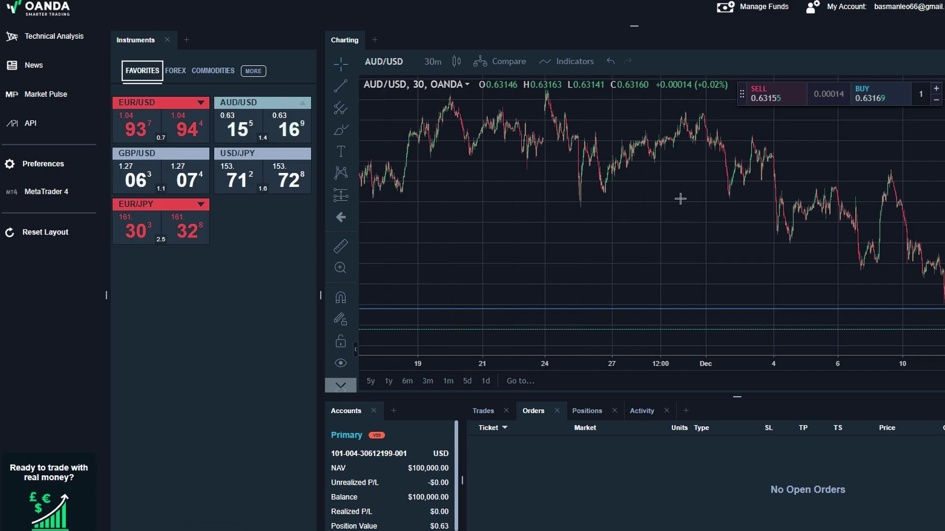
scroll(937, 241, up, 4)
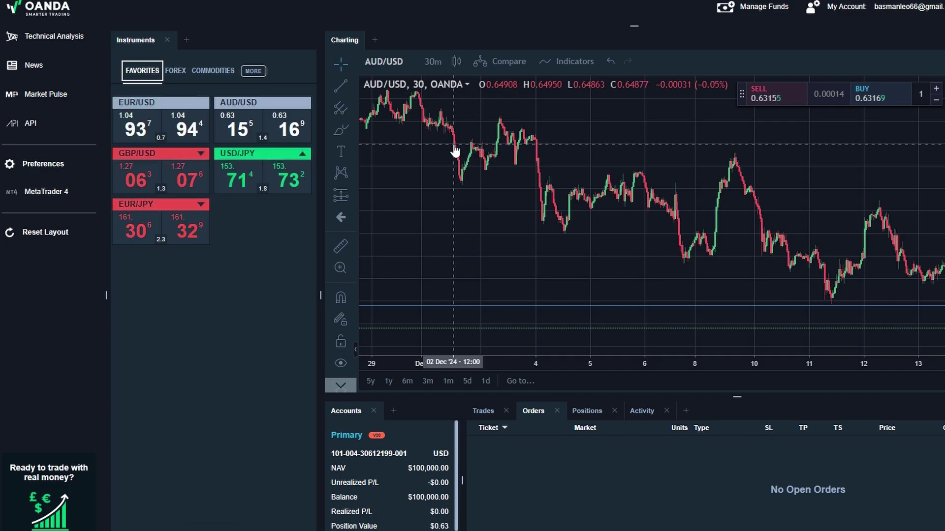
click(44, 37)
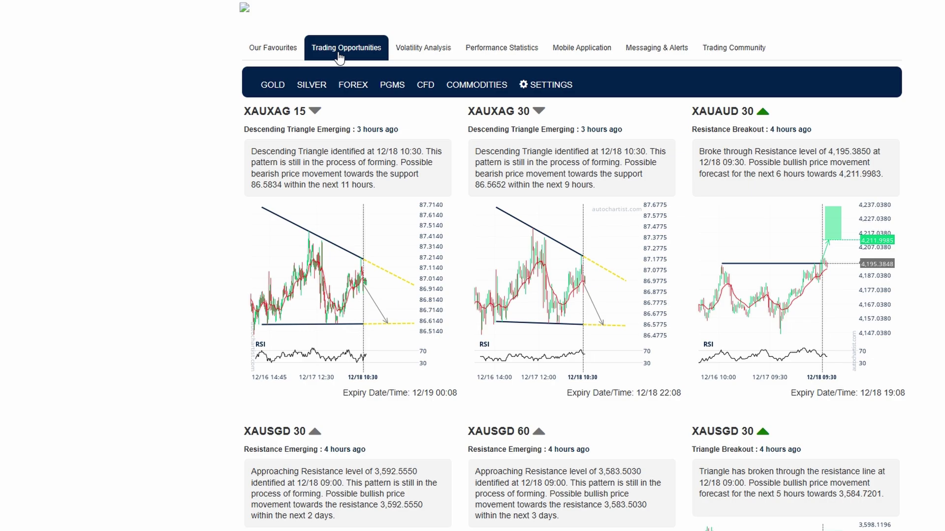
scroll(523, 211, down, 5)
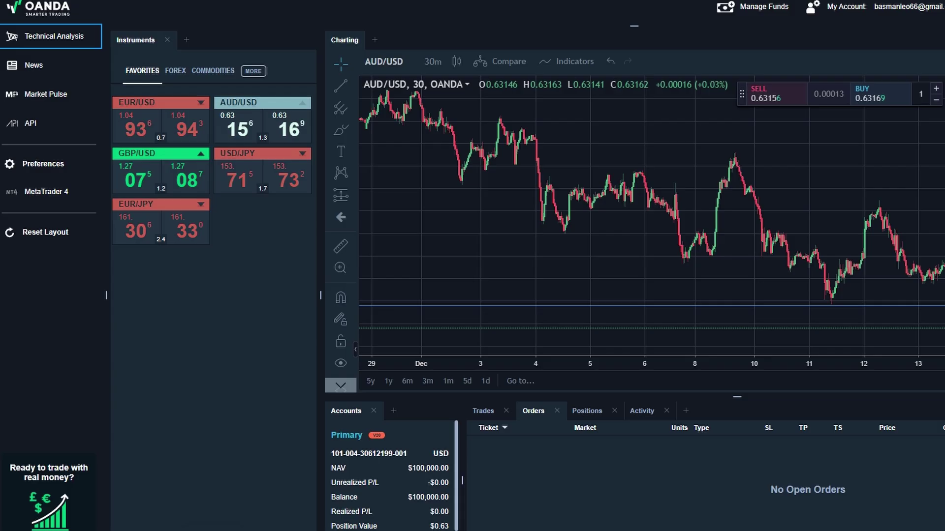
click(38, 65)
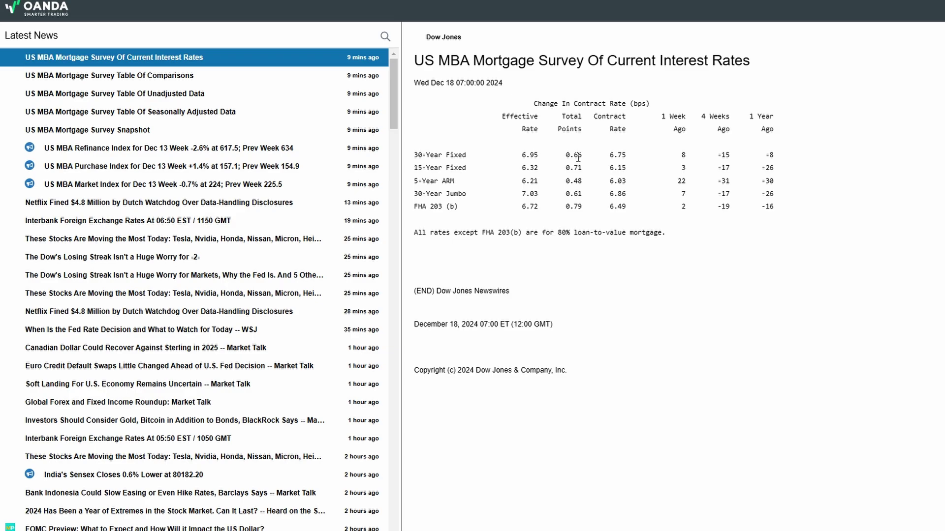
scroll(270, 142, down, 15)
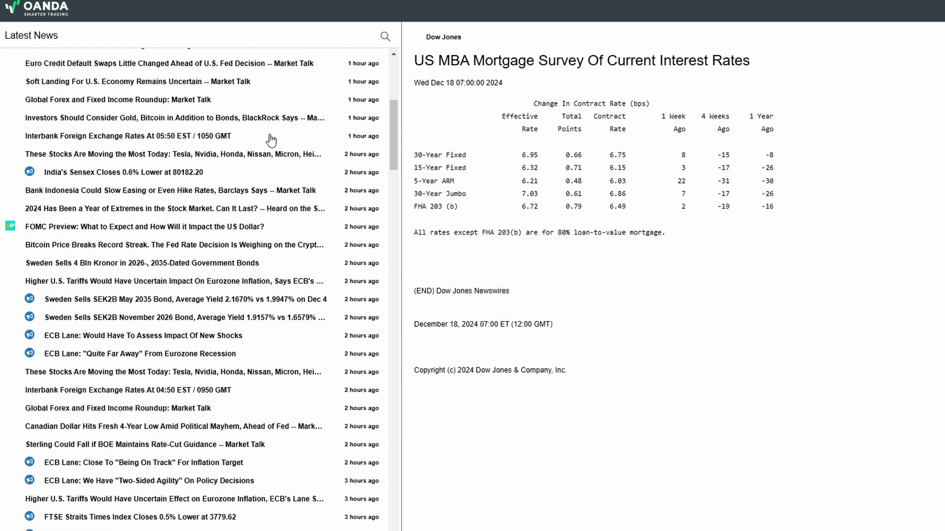
scroll(270, 141, down, 20)
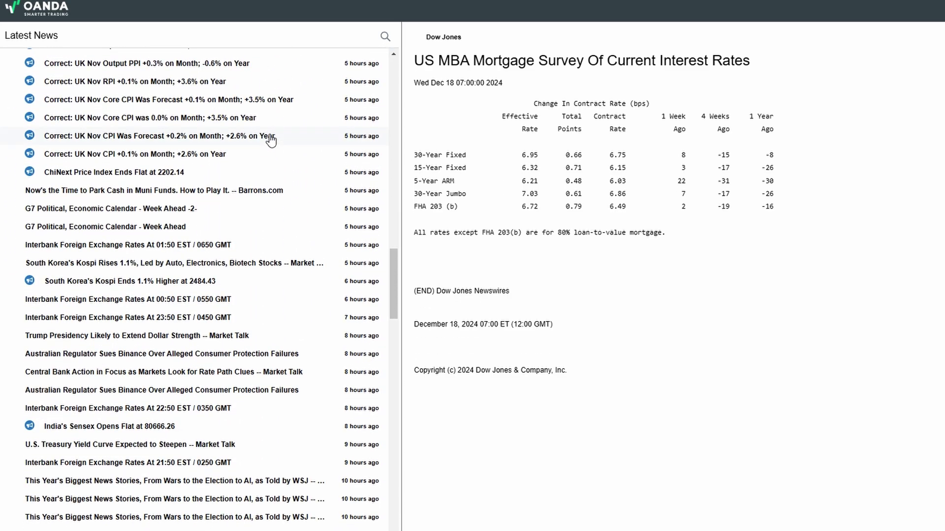
click(260, 120)
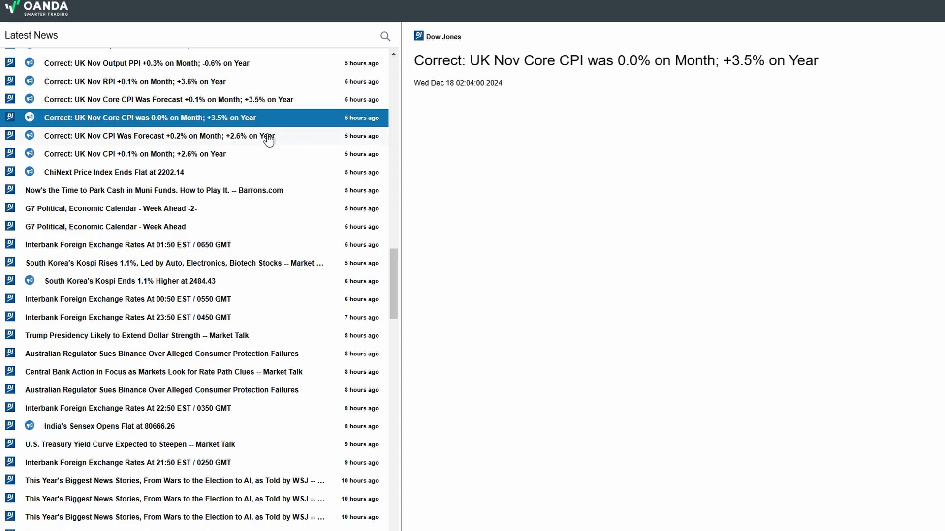
scroll(272, 146, up, 6)
scroll(272, 147, up, 15)
click(247, 160)
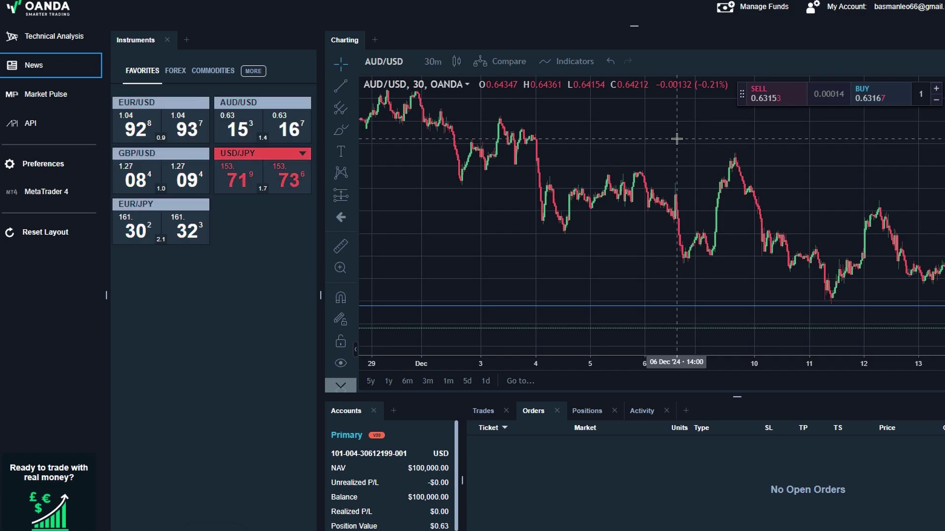
click(49, 166)
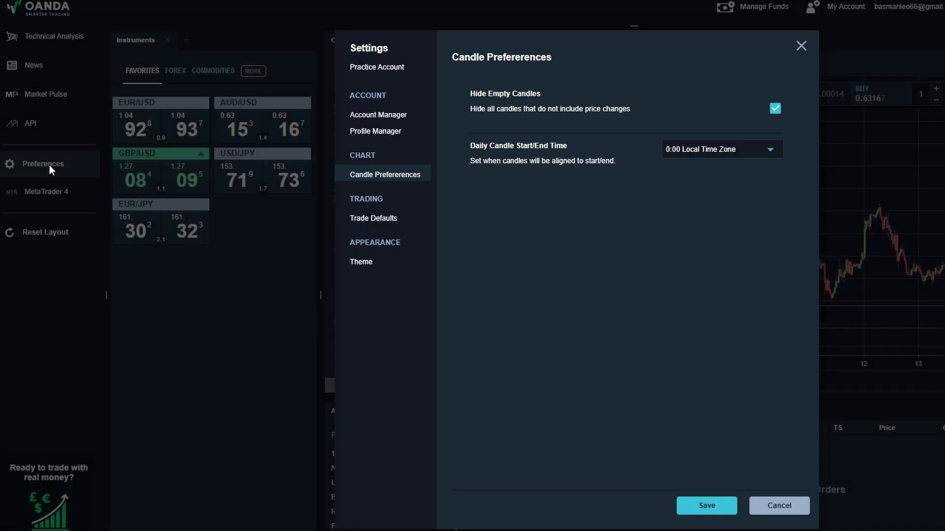
click(388, 120)
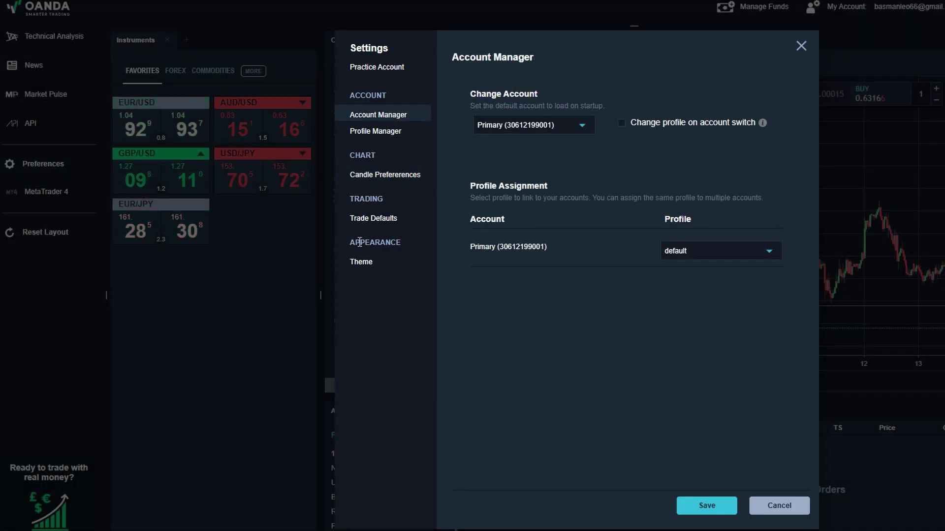
click(386, 224)
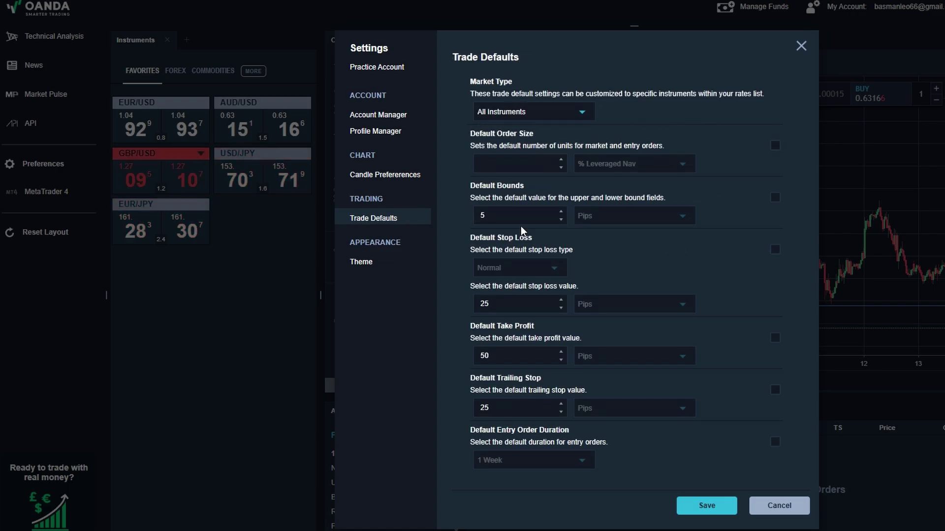
click(381, 264)
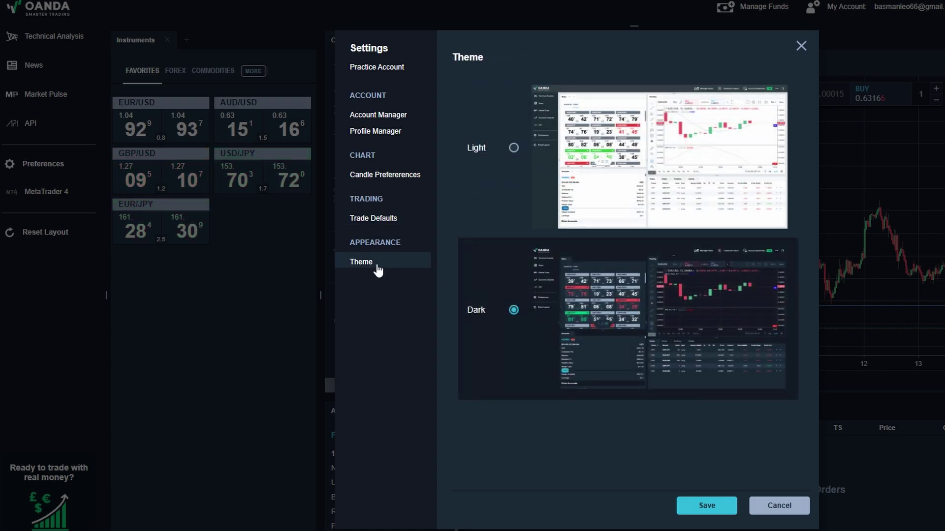
click(514, 147)
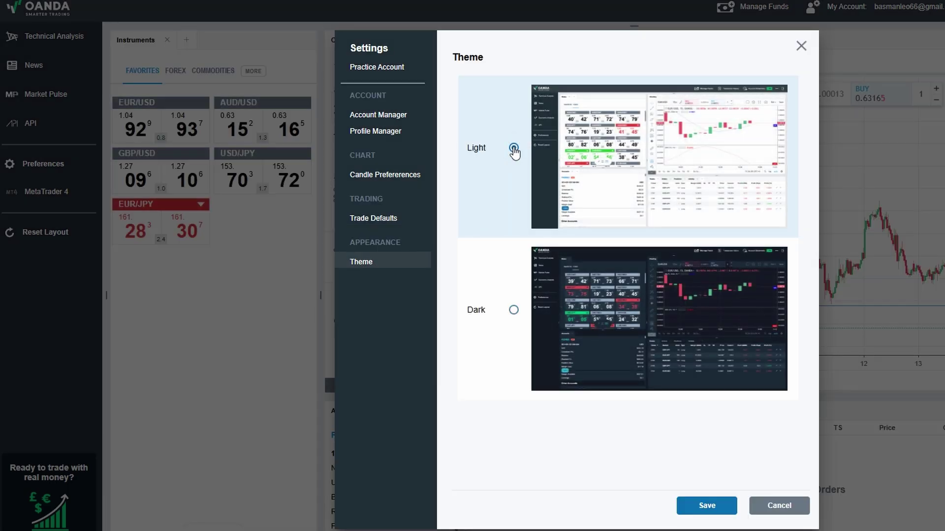
click(513, 310)
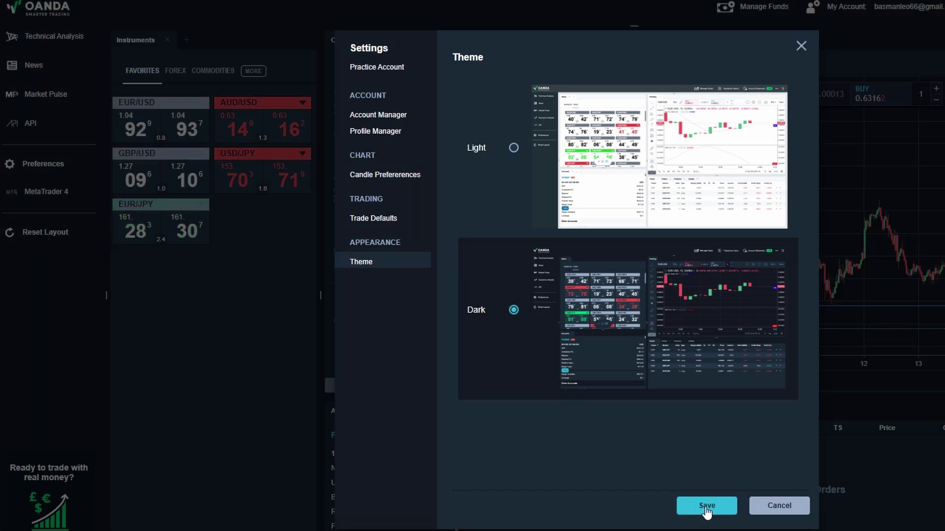
click(707, 505)
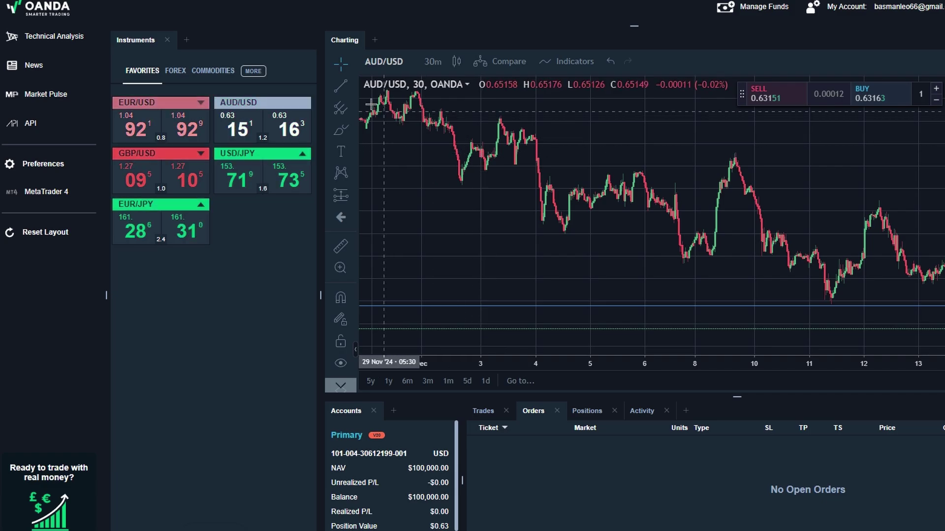
Switch the instruments list from favourites to commodities and scroll through it.
click(204, 72)
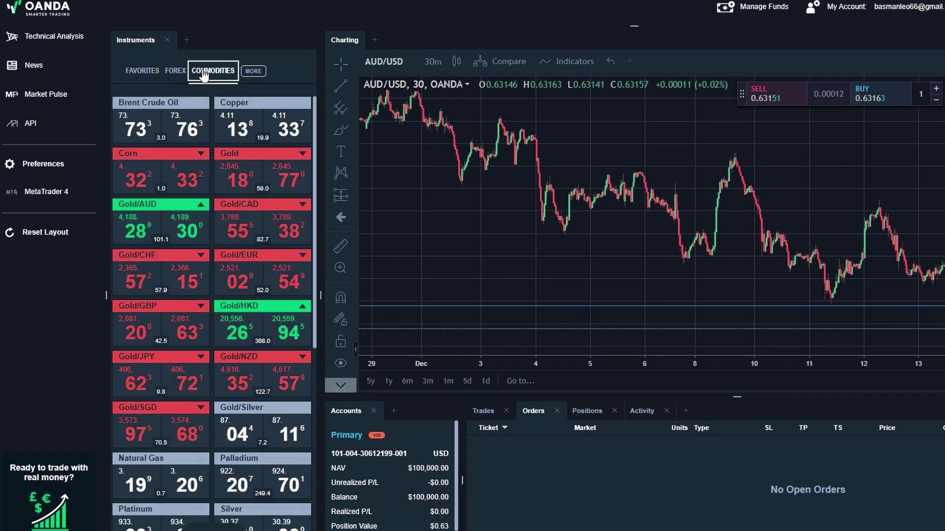
scroll(178, 156, down, 5)
scroll(178, 156, down, 3)
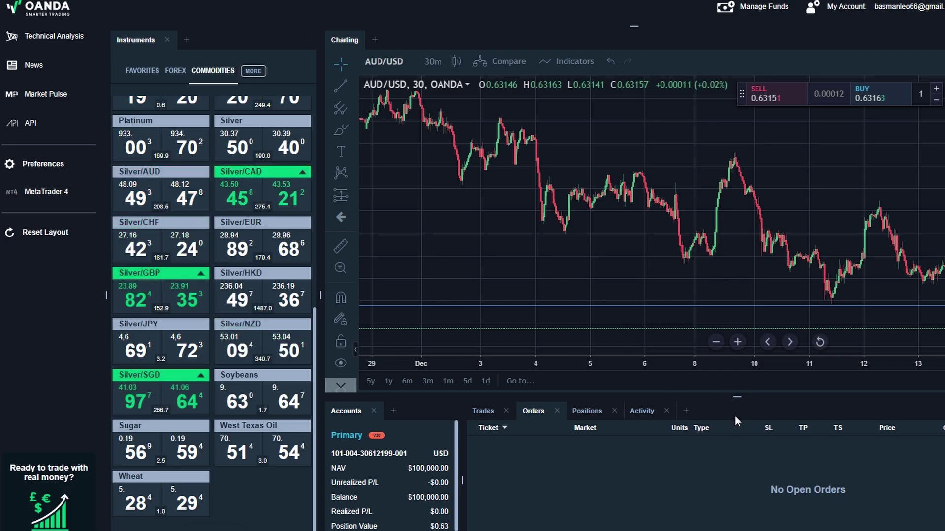
Hide the Accounts/Orders panel and narrow the instruments panel so the AUD/USD chart widens.
click(736, 396)
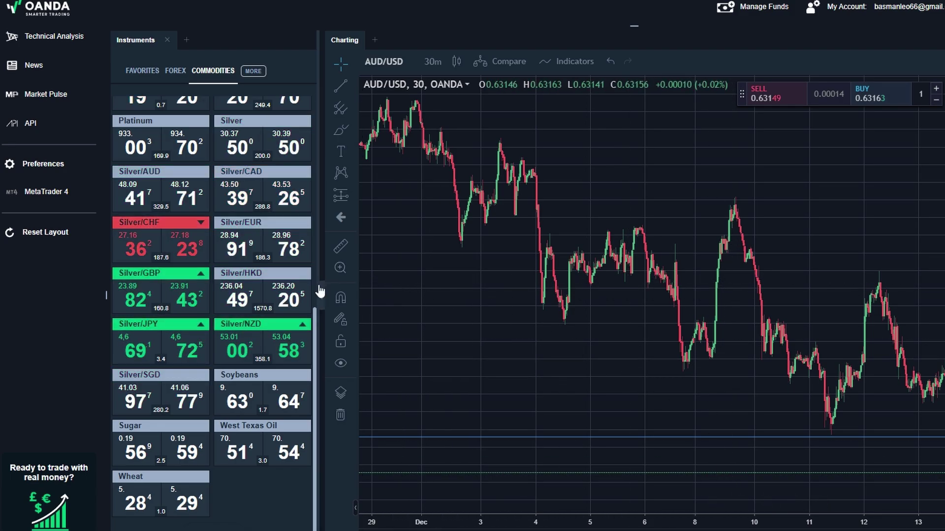
drag(322, 278, 288, 261)
click(187, 40)
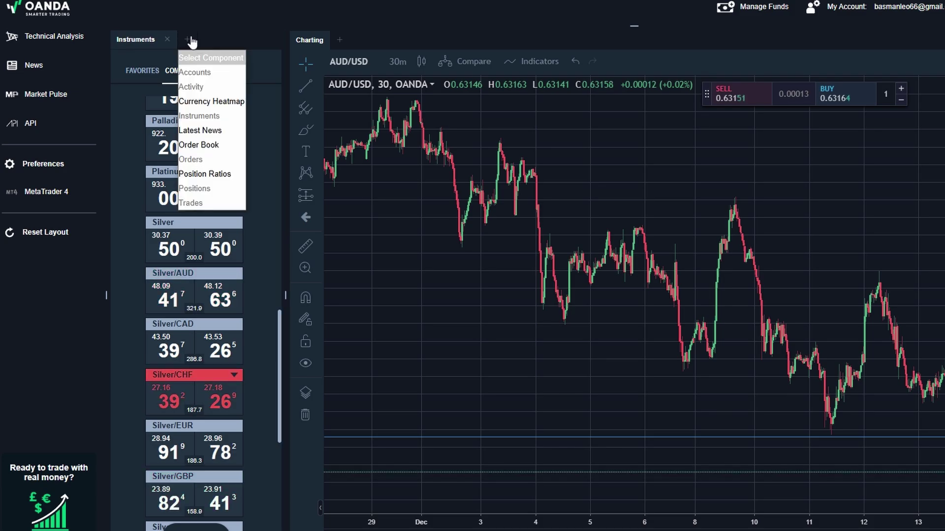
Add Order Book, Position Ratios and Currency Heatmap panels to the left side.
click(199, 145)
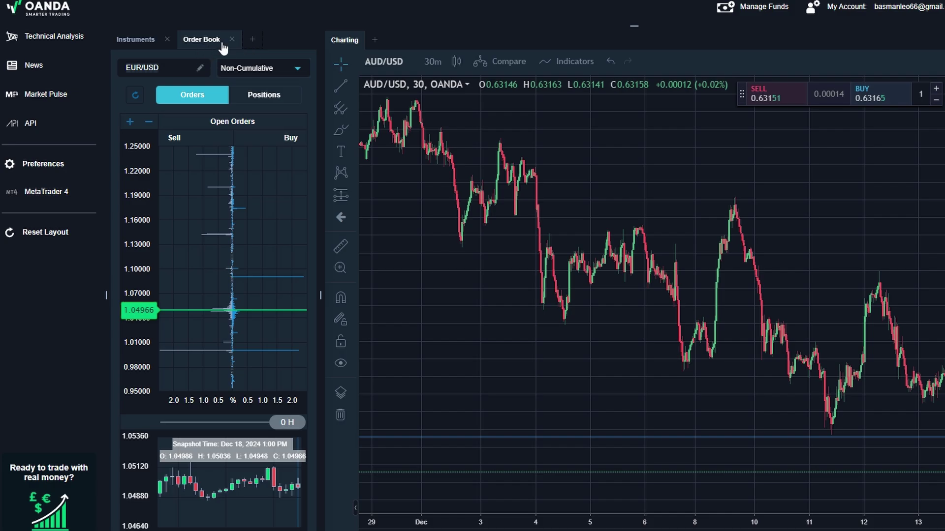
click(252, 40)
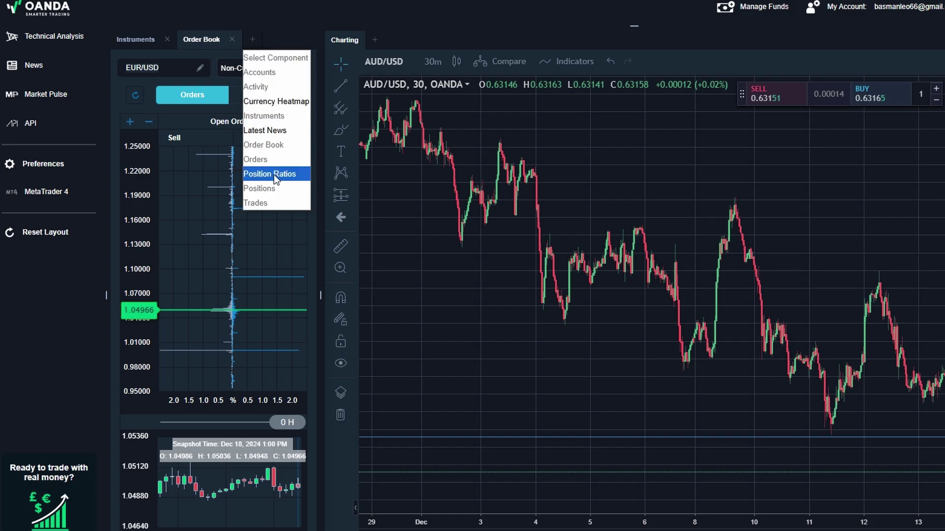
click(291, 175)
scroll(262, 142, down, 3)
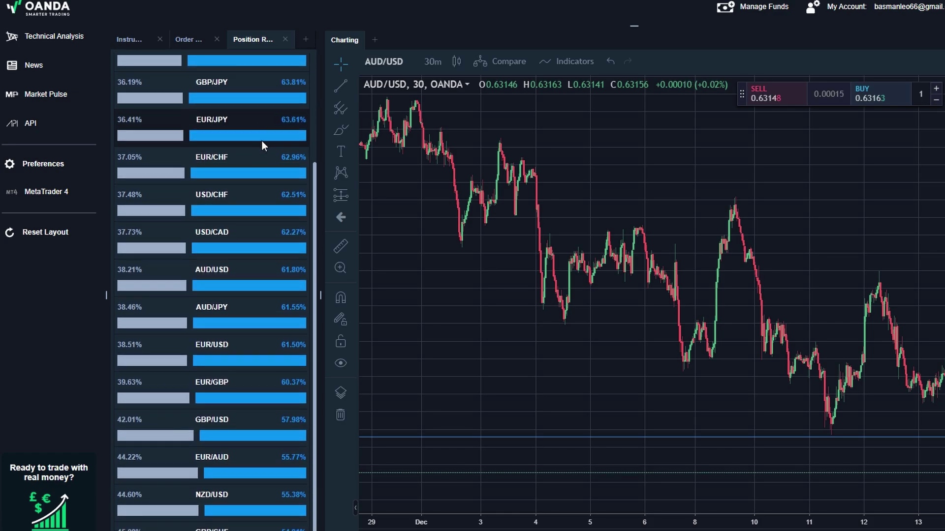
click(305, 39)
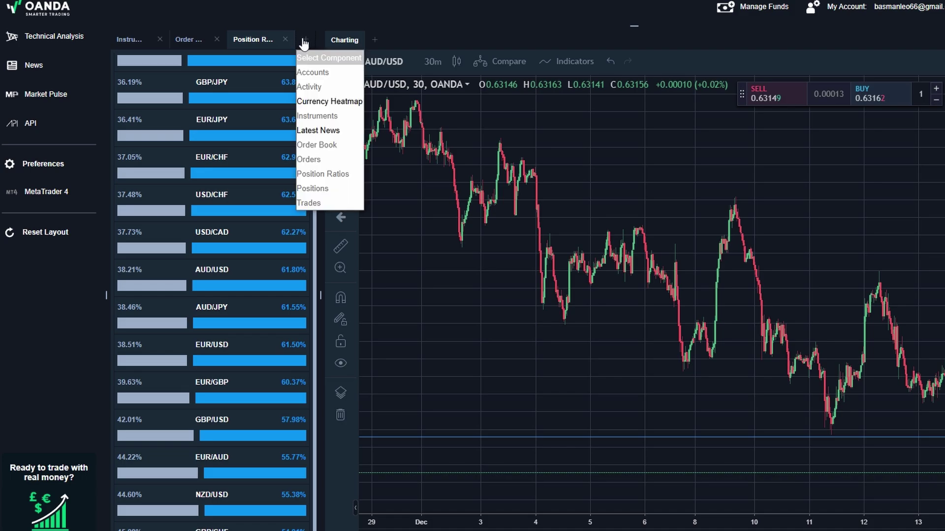
click(328, 103)
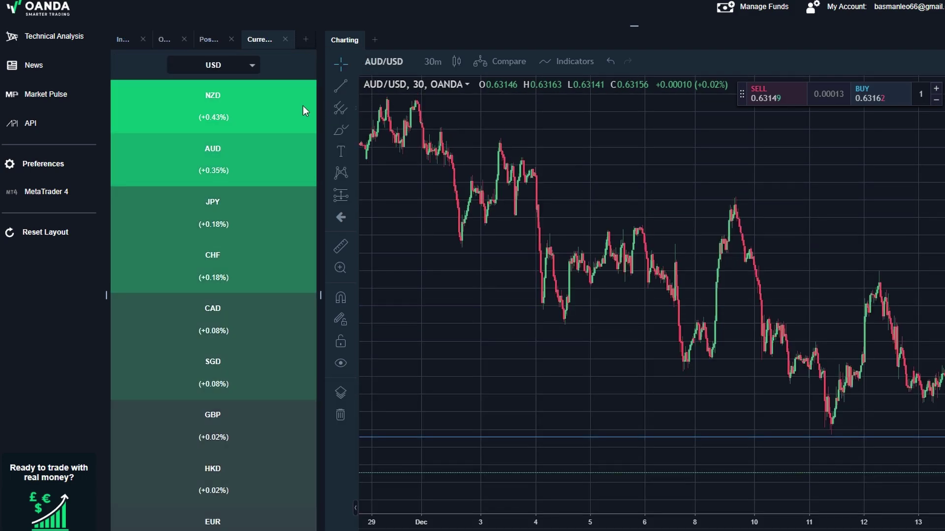
Close the Order Book and Position Ratios panels.
click(186, 40)
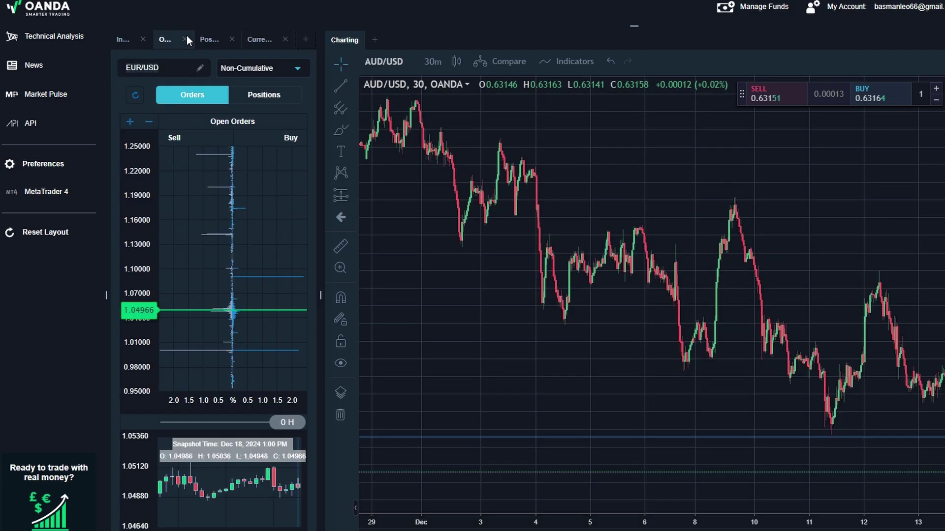
click(184, 39)
click(215, 40)
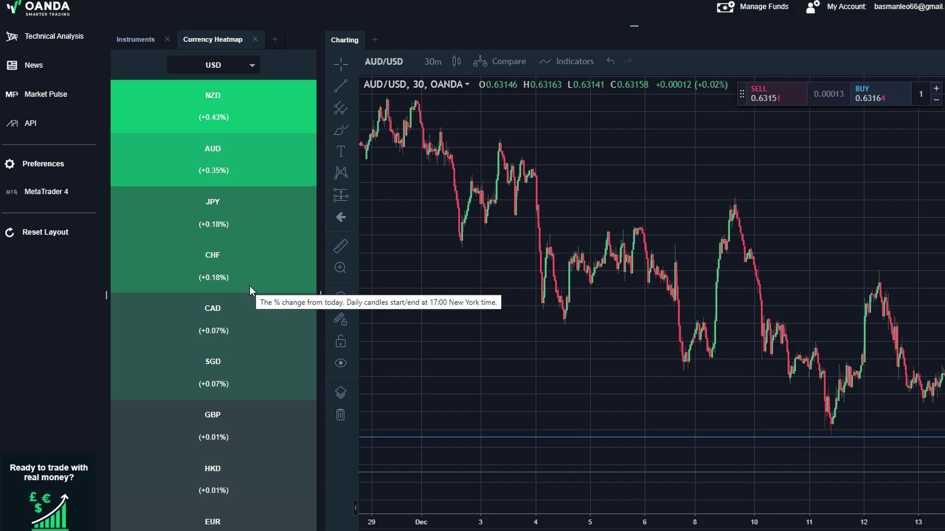
Close the Currency Heatmap panel and list forex pairs instead of commodities.
click(255, 39)
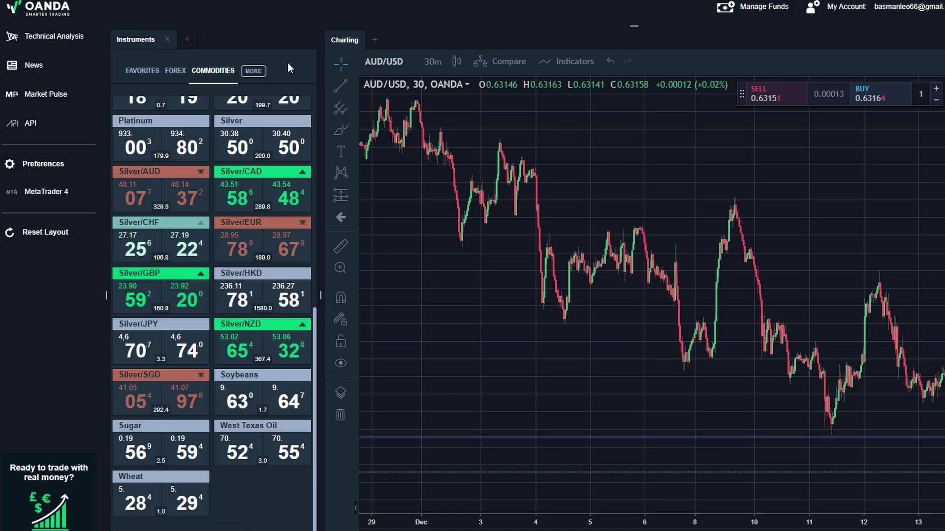
scroll(307, 307, up, 8)
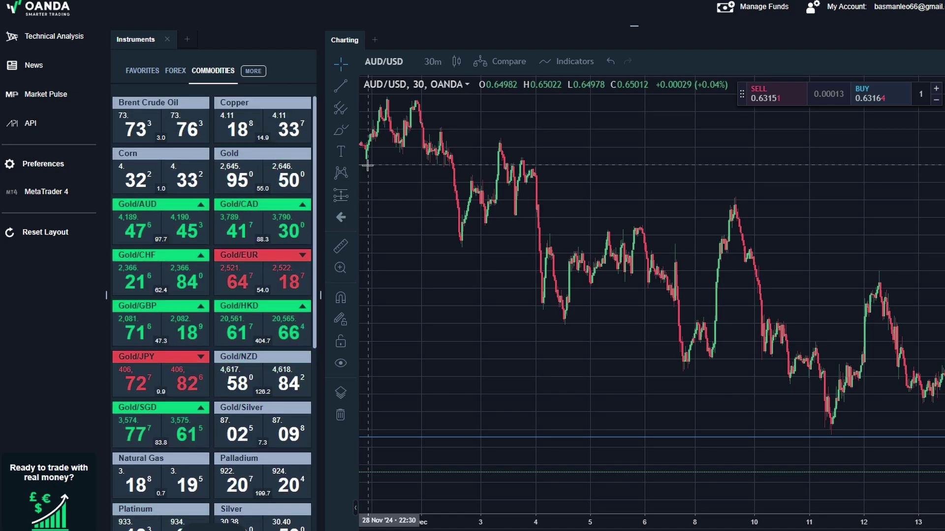
click(173, 72)
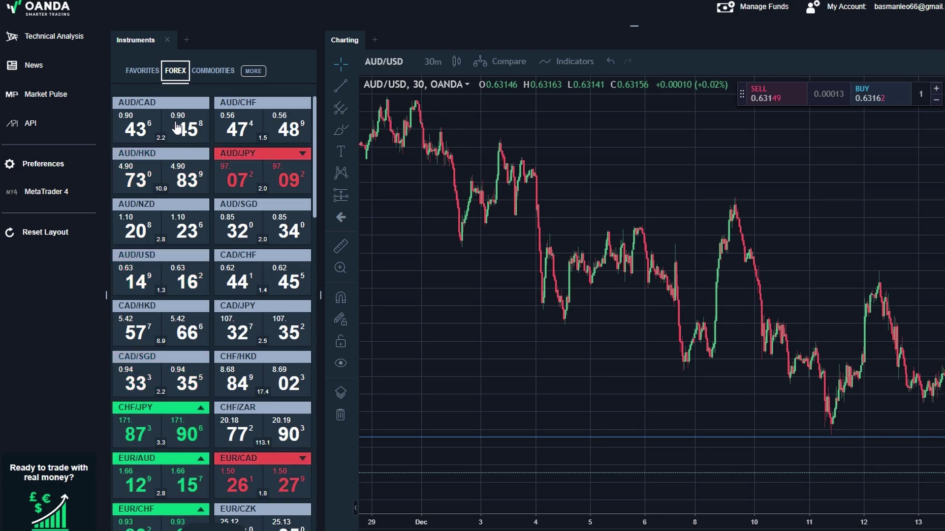
Start an AUD/CAD buy order, preview the Limit and Stop forms, then return to Market.
click(175, 120)
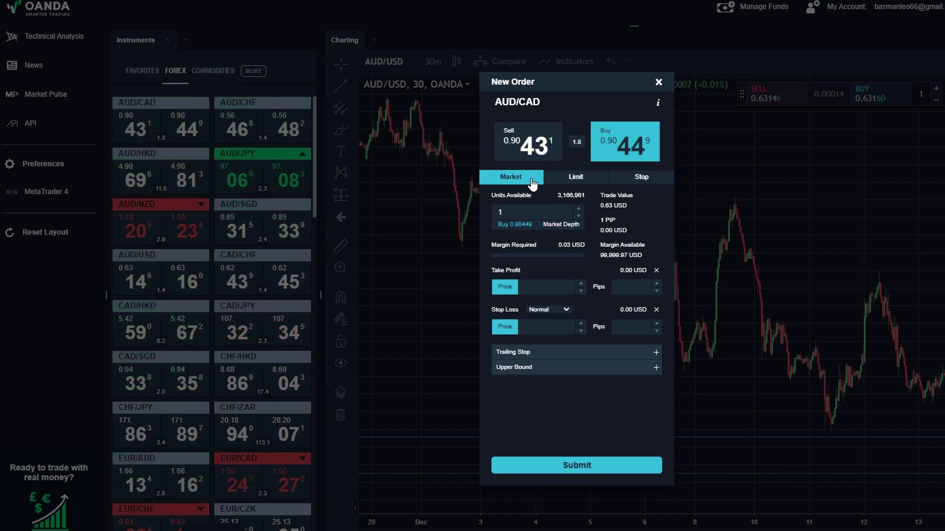
click(567, 183)
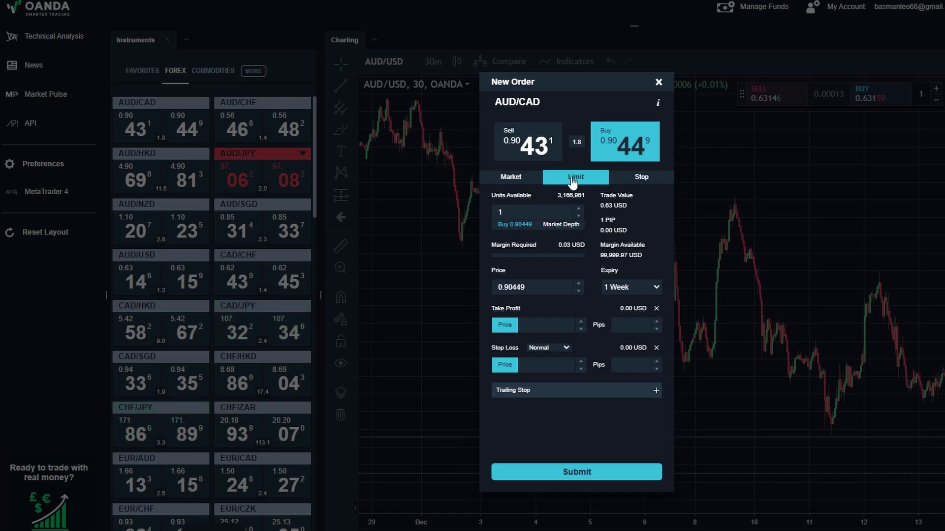
click(625, 186)
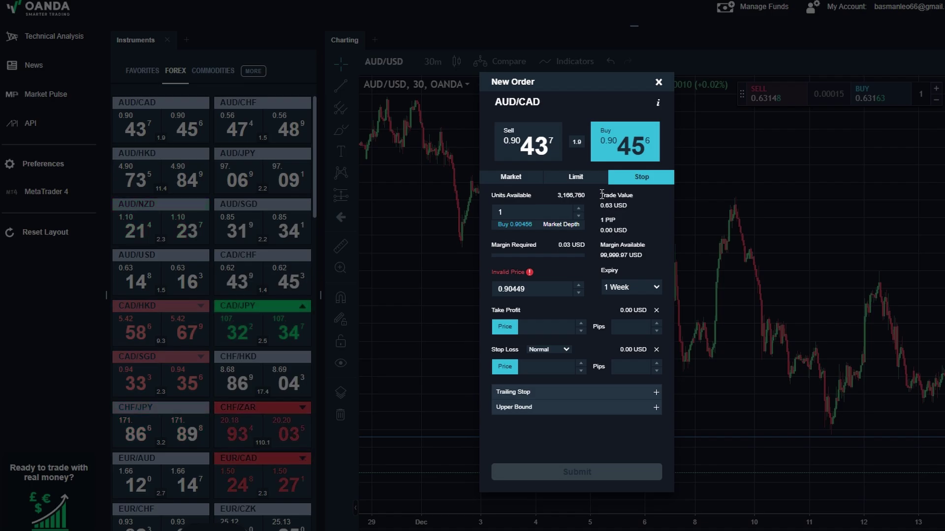
click(519, 184)
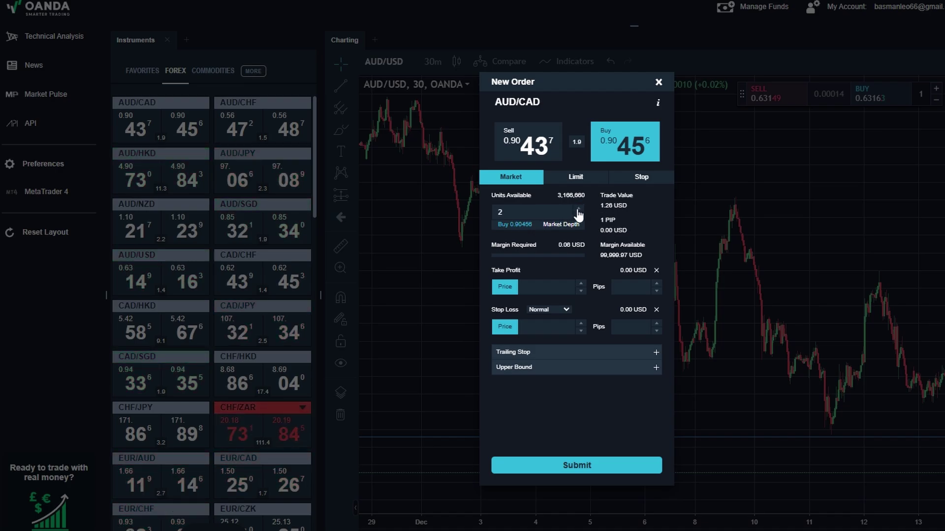
Raise the AUD/CAD order to 3 units and switch the stop loss to Guaranteed, then back to Normal.
click(578, 210)
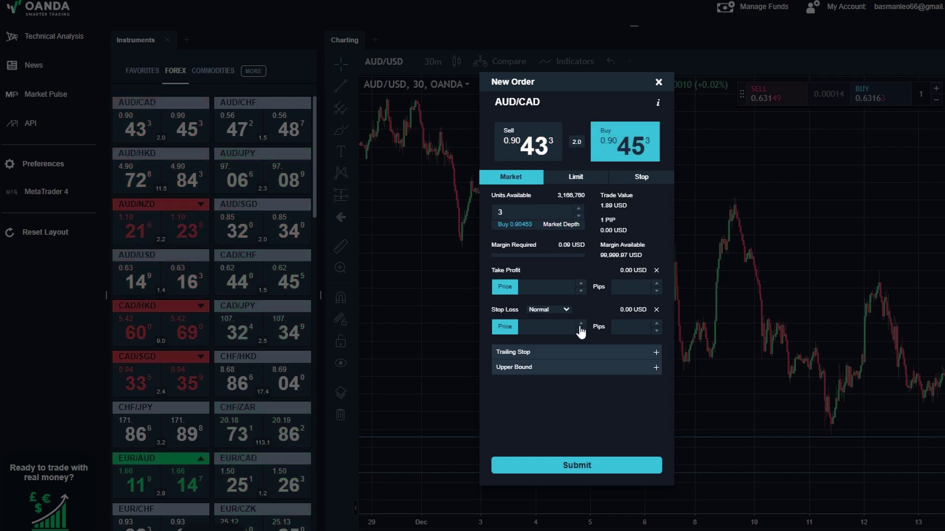
drag(491, 309, 520, 309)
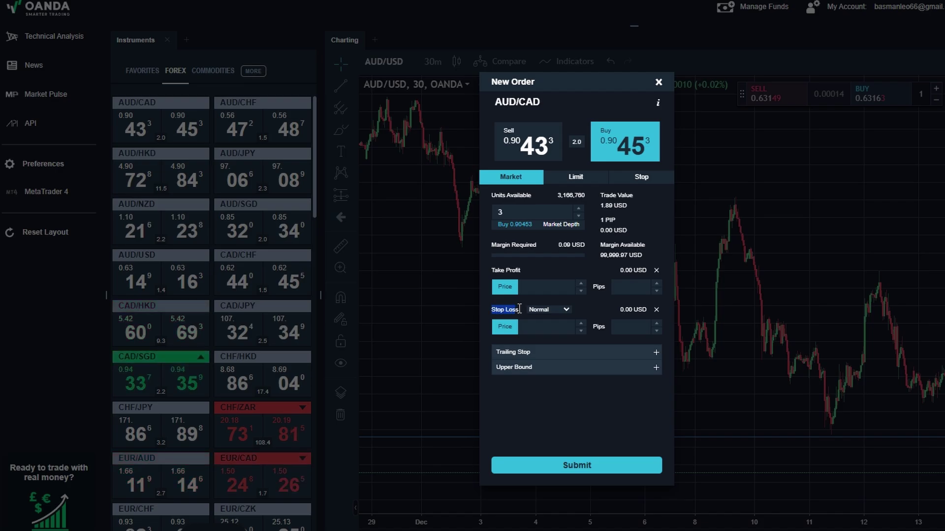
click(545, 309)
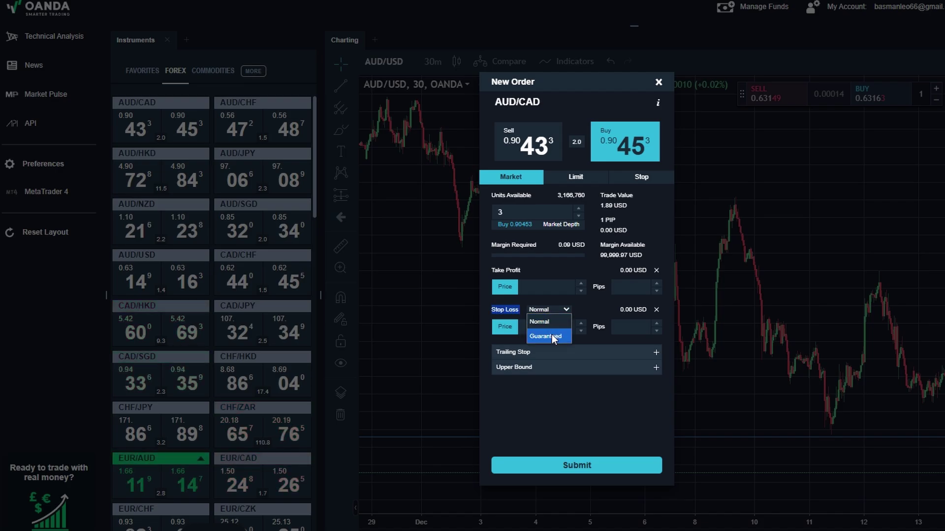
click(551, 336)
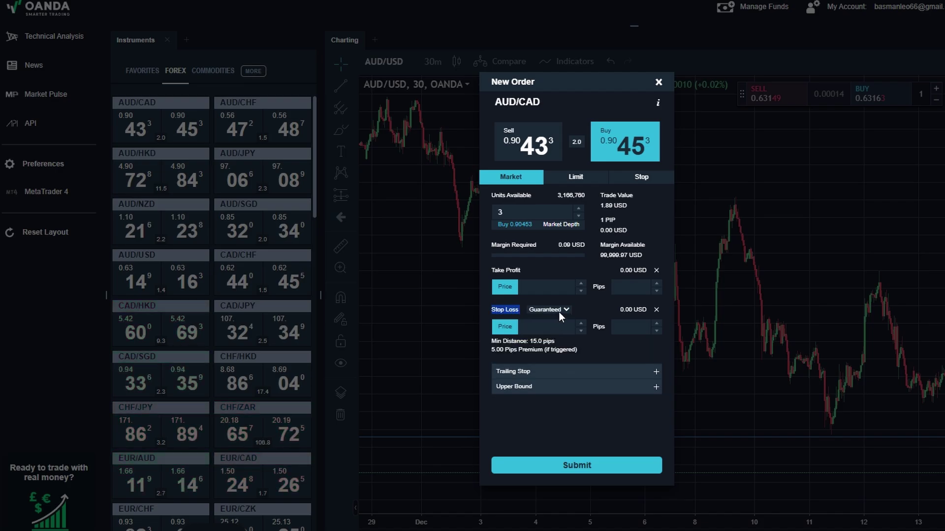
click(560, 309)
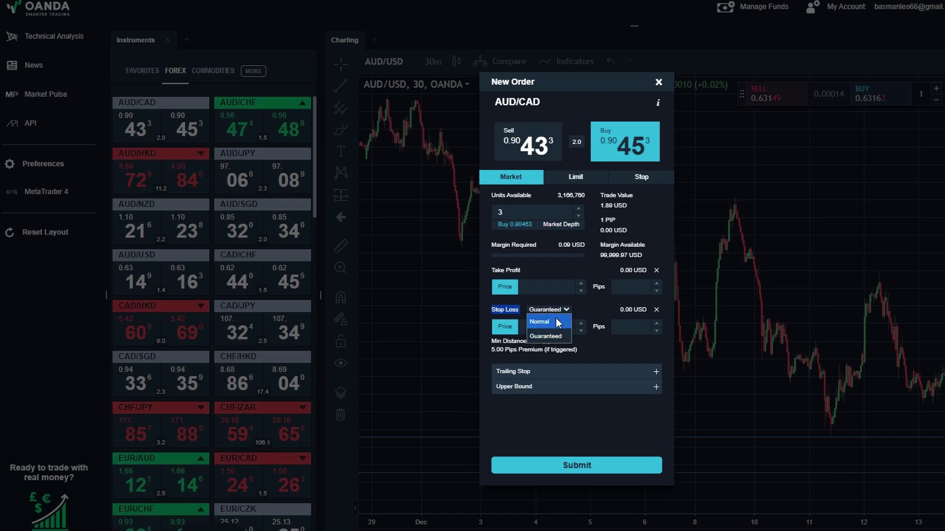
click(556, 318)
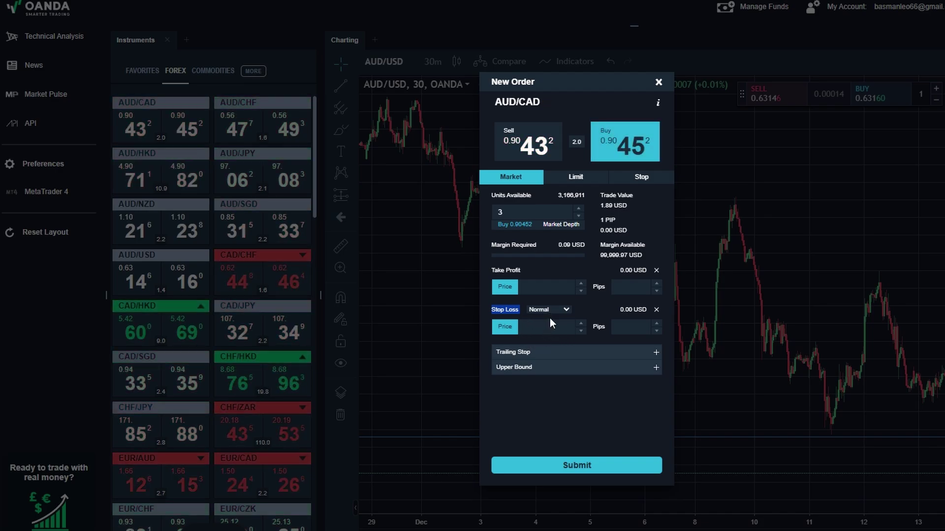
drag(520, 271, 491, 270)
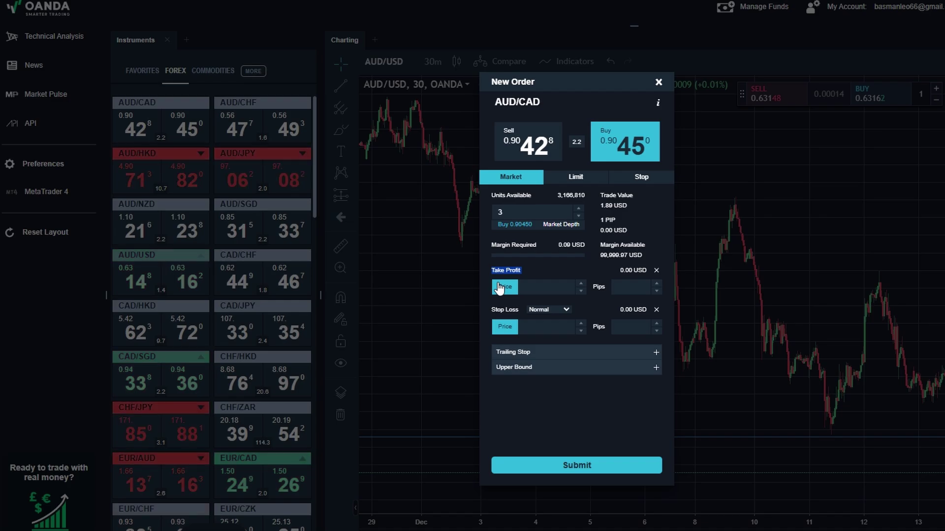
Expand the Trailing Stop section and select its Price field.
click(548, 351)
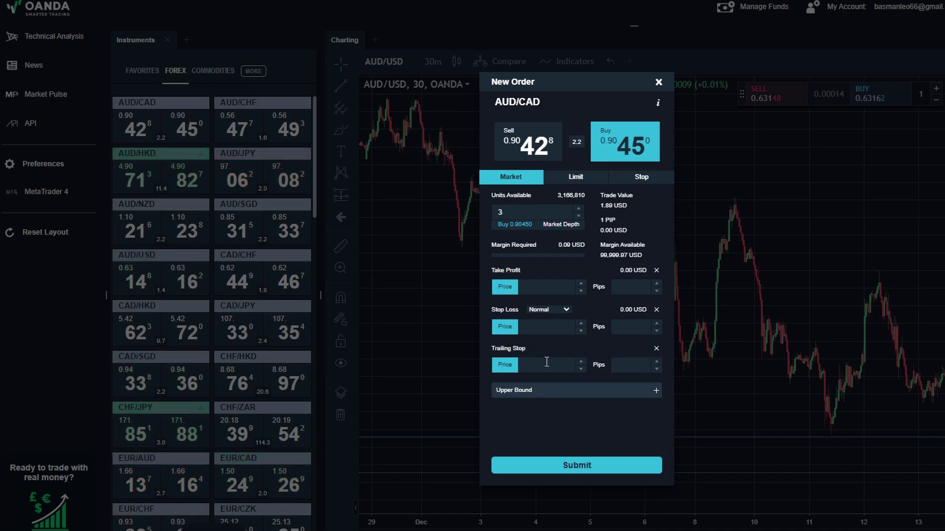
click(540, 364)
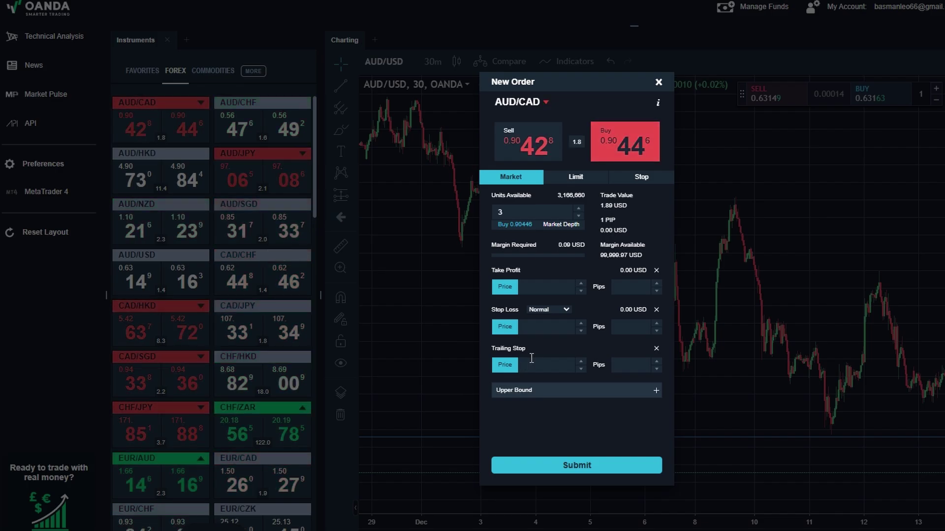
Submit the 3-unit AUD/CAD buy order and expand the accounts and orders panel below the chart.
click(565, 465)
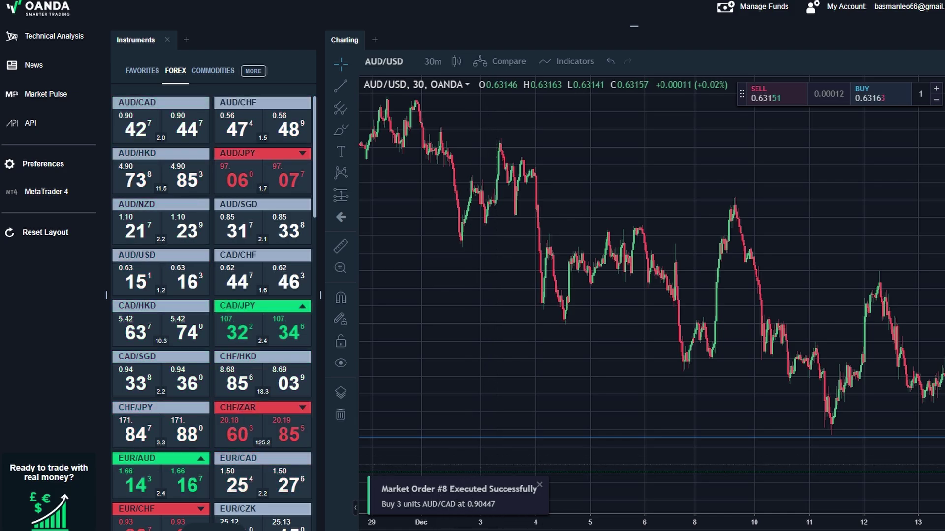
click(737, 528)
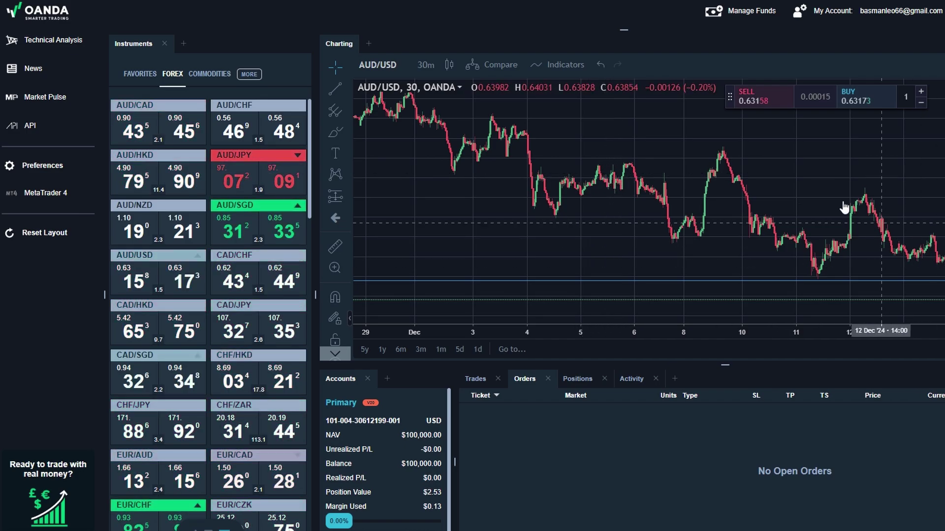
Start an AUD/CHF sell order, then cancel it.
scroll(809, 186, down, 6)
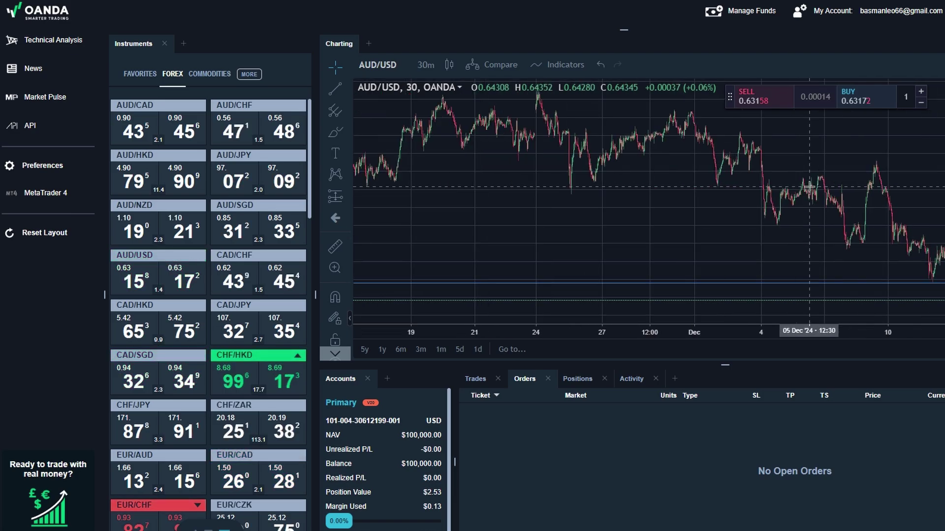
scroll(808, 187, down, 5)
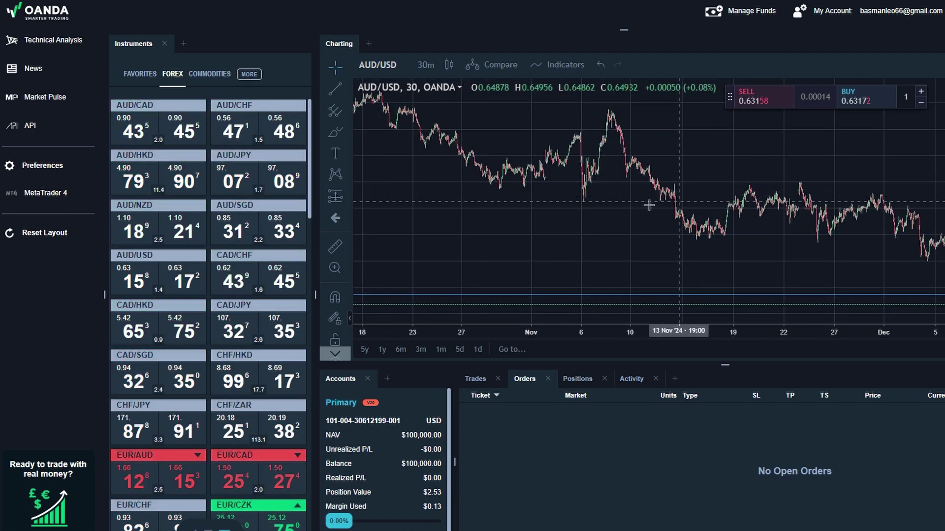
click(236, 132)
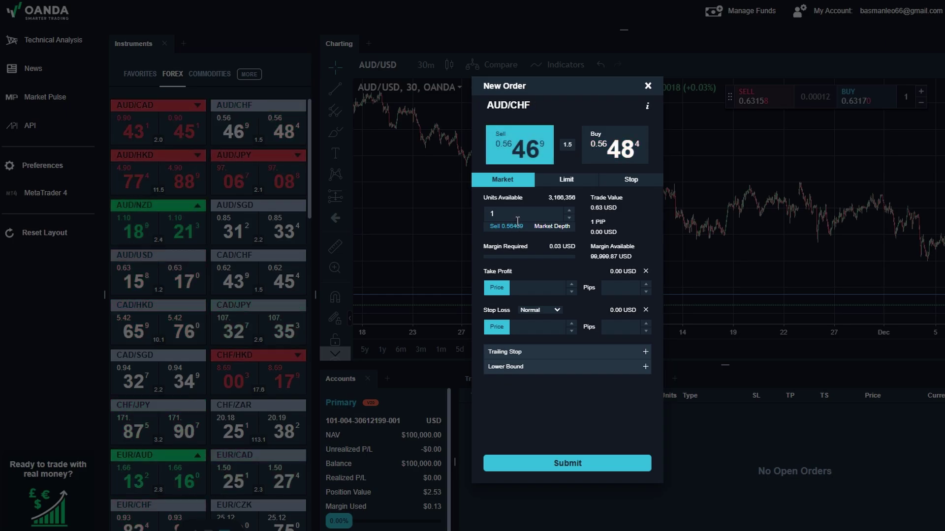
click(647, 86)
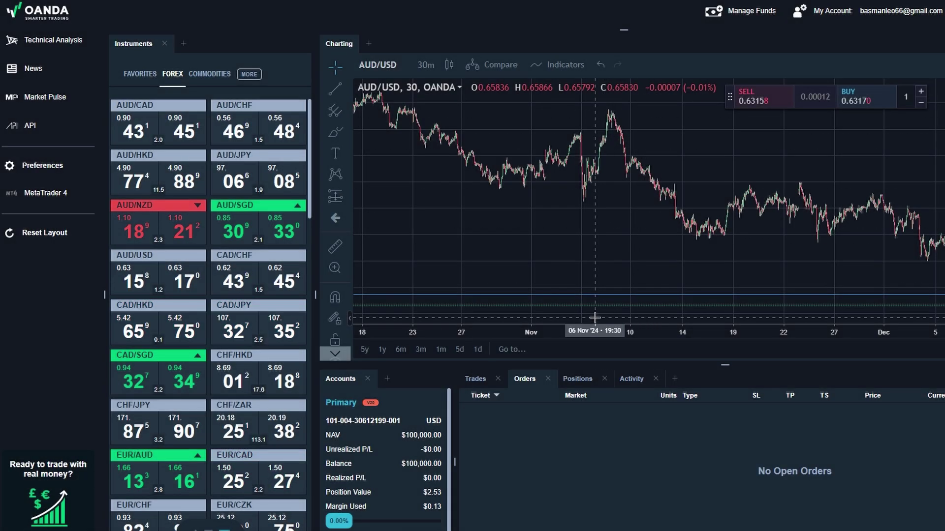
Start a new AUD/CAD buy order, raise its units, and try to submit it.
click(183, 132)
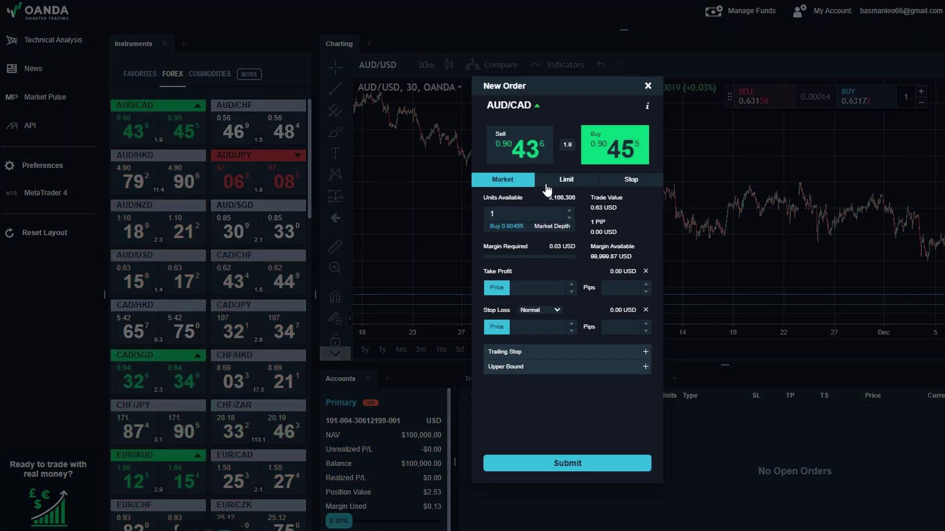
click(569, 210)
click(570, 211)
click(570, 210)
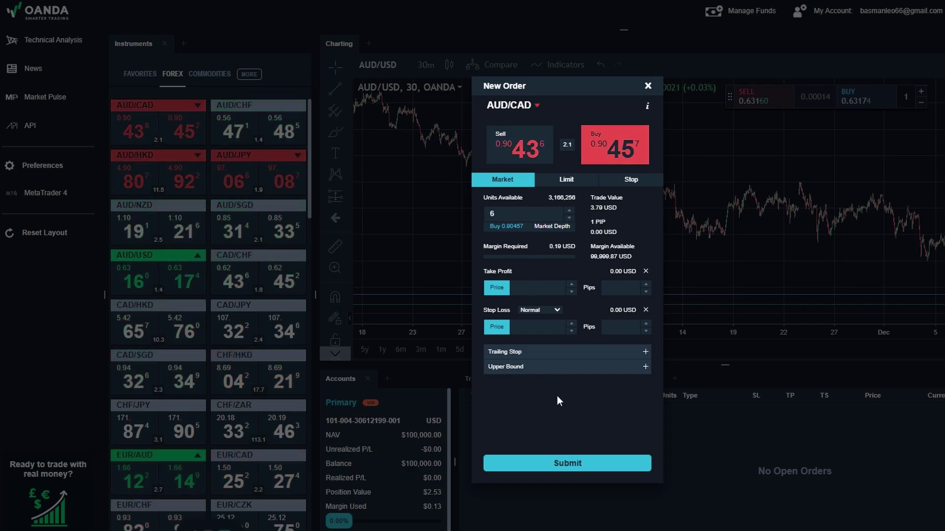
click(567, 468)
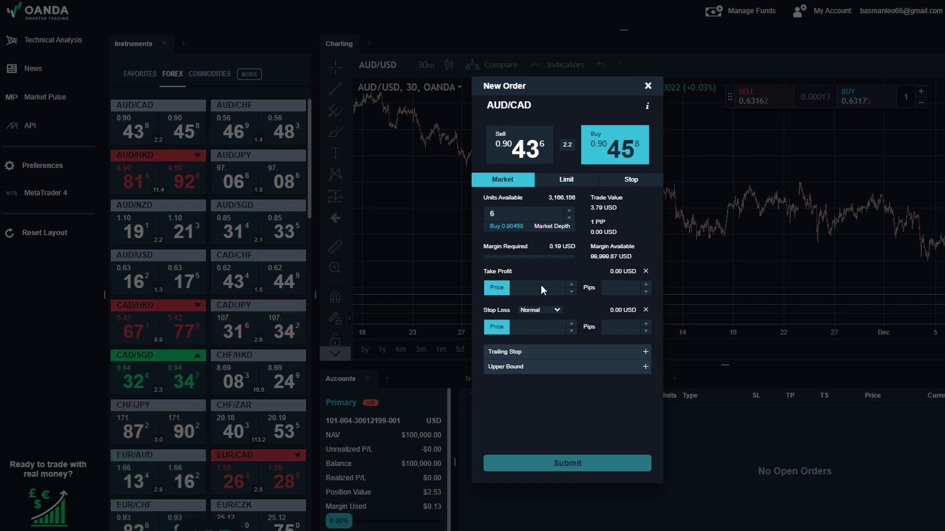
Nudge the take-profit and stop-loss price spinners down, then close the ticket unsubmitted.
click(571, 284)
click(571, 332)
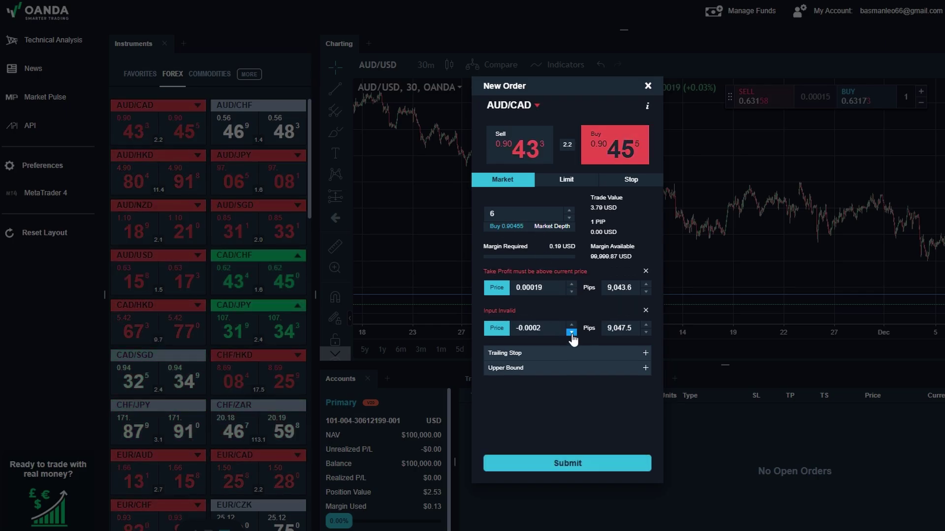
click(571, 291)
click(571, 291)
click(571, 292)
click(570, 292)
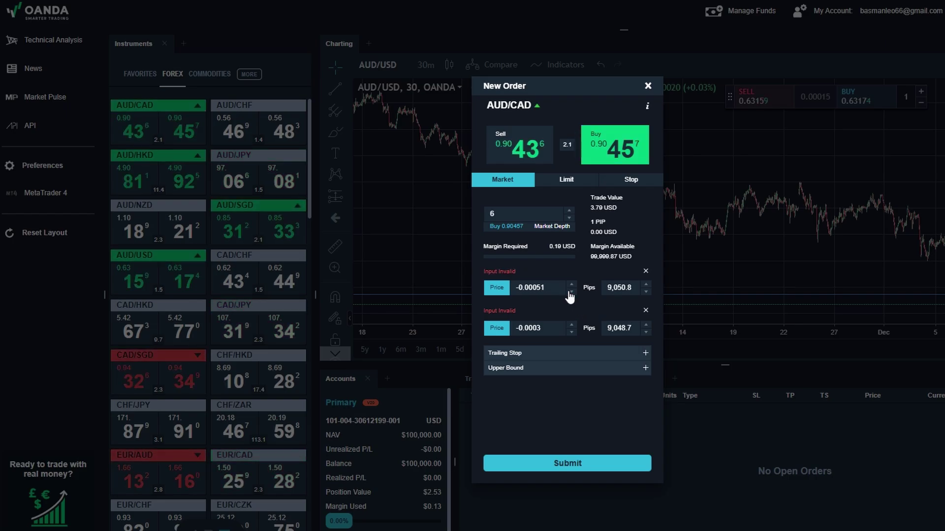
click(647, 87)
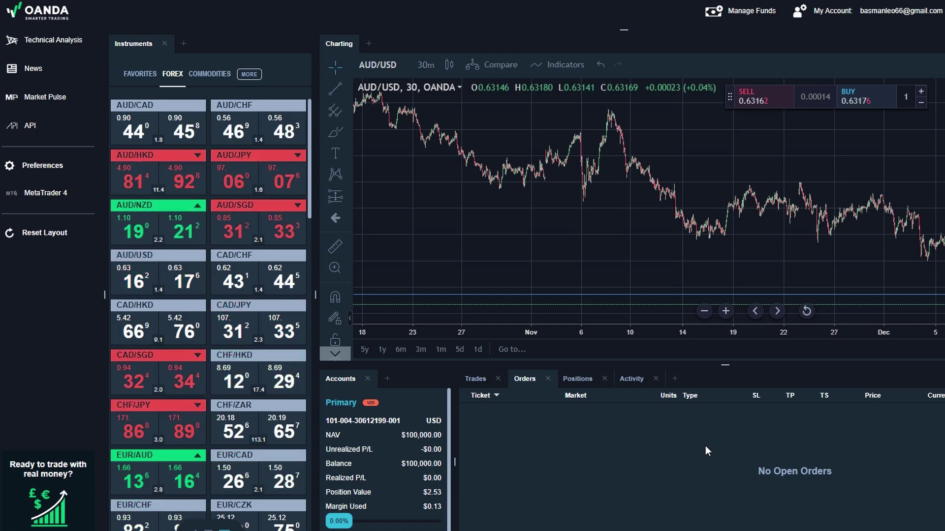
Pan the AUD/USD chart to the latest prices and show the Trades list.
drag(580, 206, 398, 205)
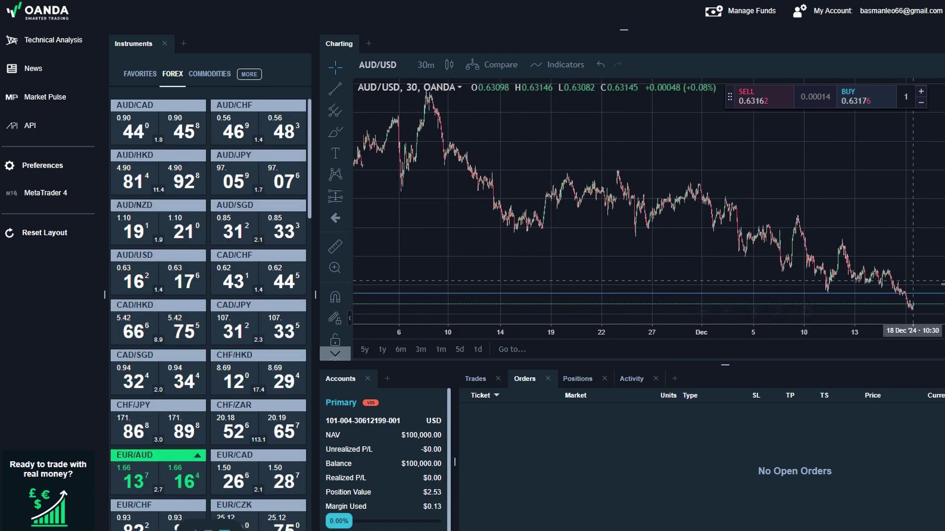
scroll(844, 289, up, 5)
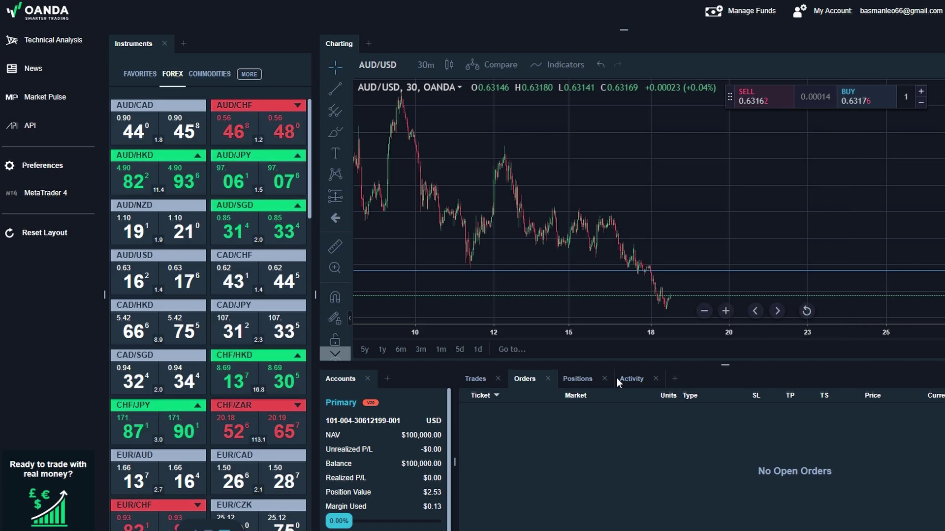
click(476, 379)
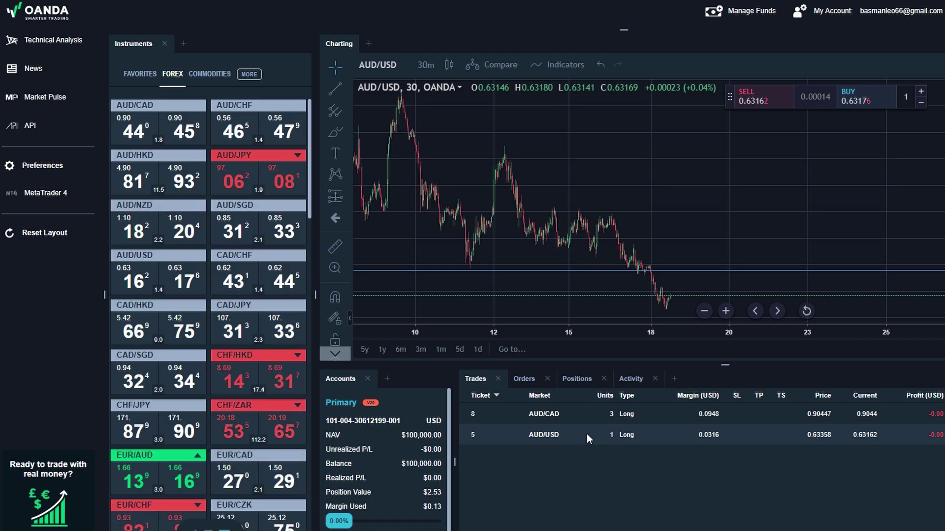
Chart the AUD/CAD trade, zooming and panning its candles across the view.
click(713, 418)
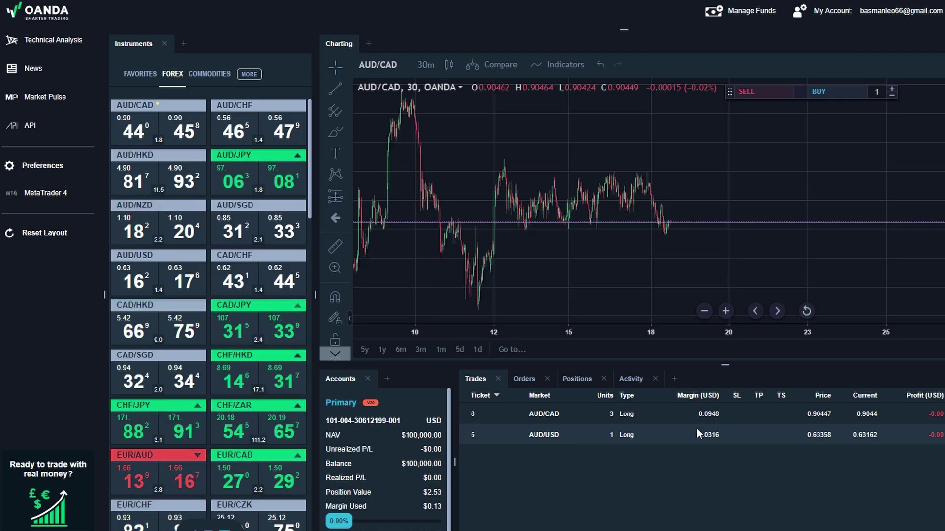
scroll(638, 245, down, 2)
scroll(569, 243, up, 4)
scroll(533, 274, down, 3)
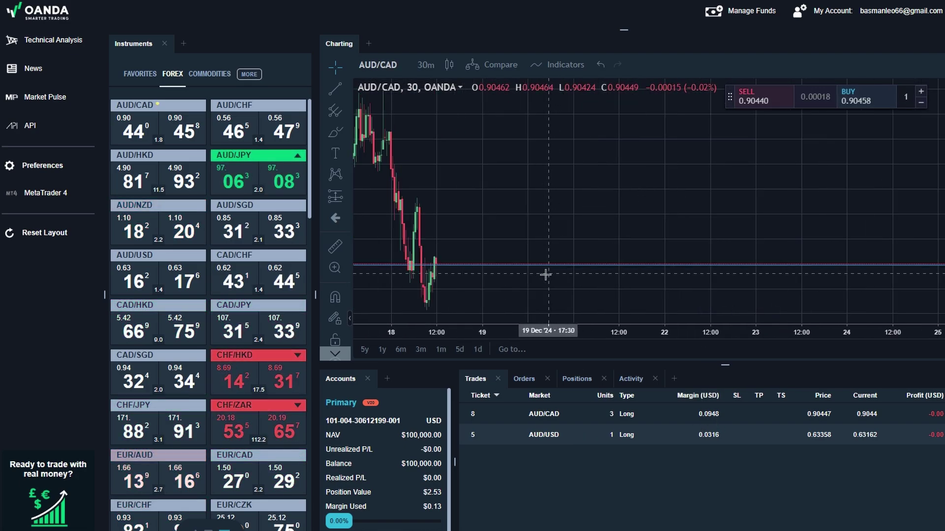
scroll(555, 237, up, 2)
scroll(738, 243, down, 3)
scroll(719, 275, up, 4)
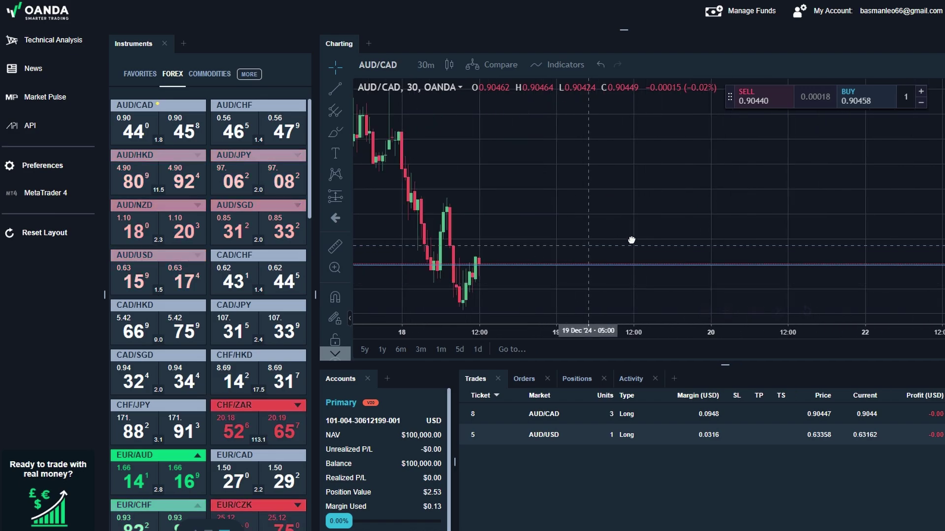
scroll(460, 268, down, 2)
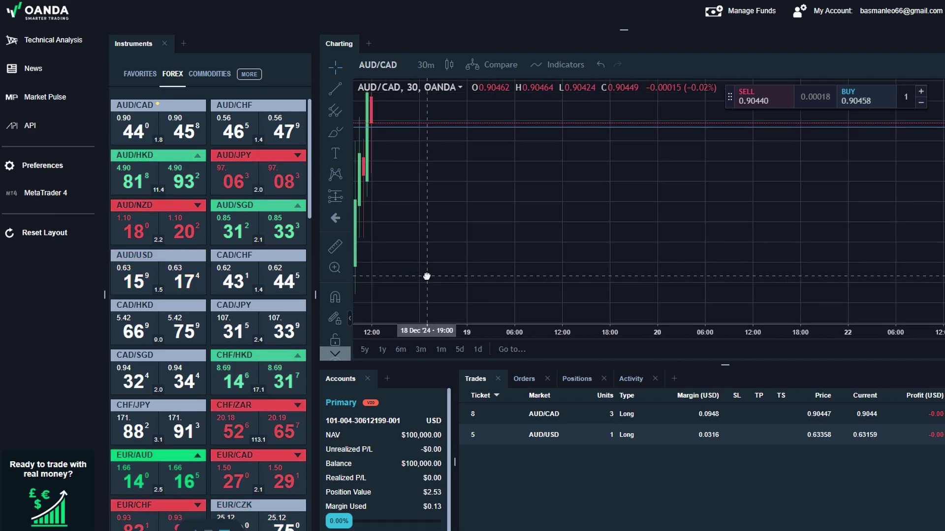
drag(459, 272, 847, 297)
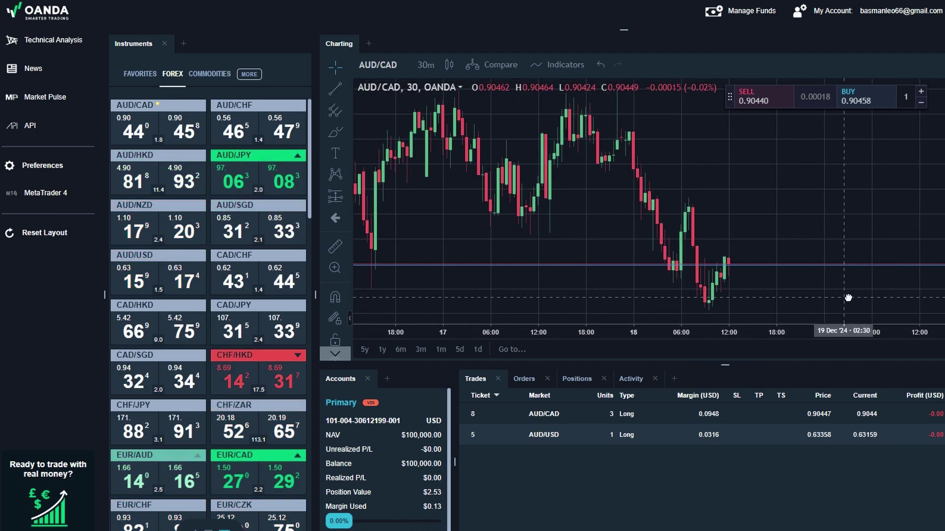
click(560, 437)
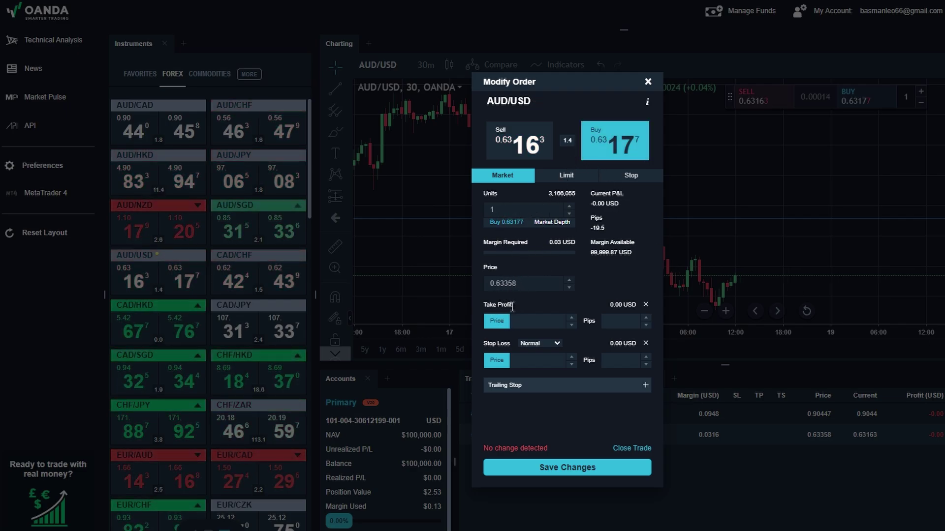
click(648, 82)
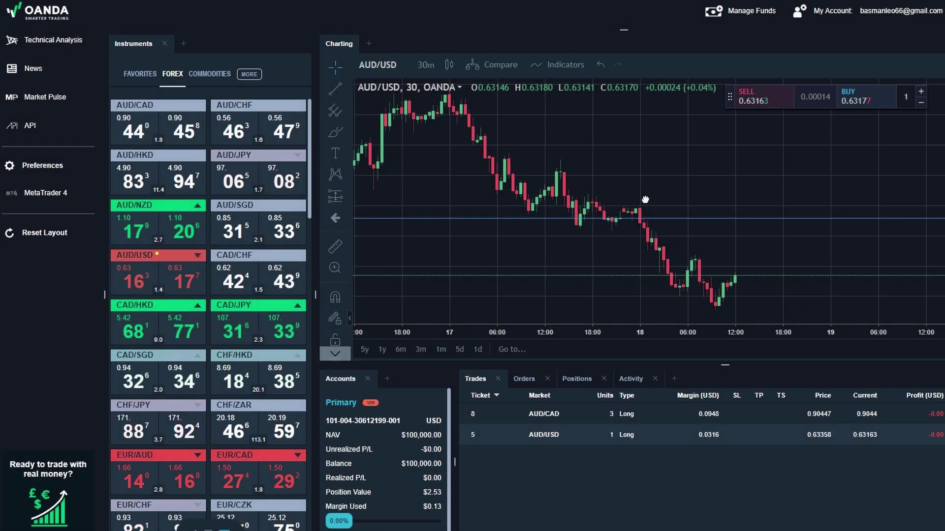
Switch the chart back to AUD/CAD and zoom and pan it slightly.
click(570, 415)
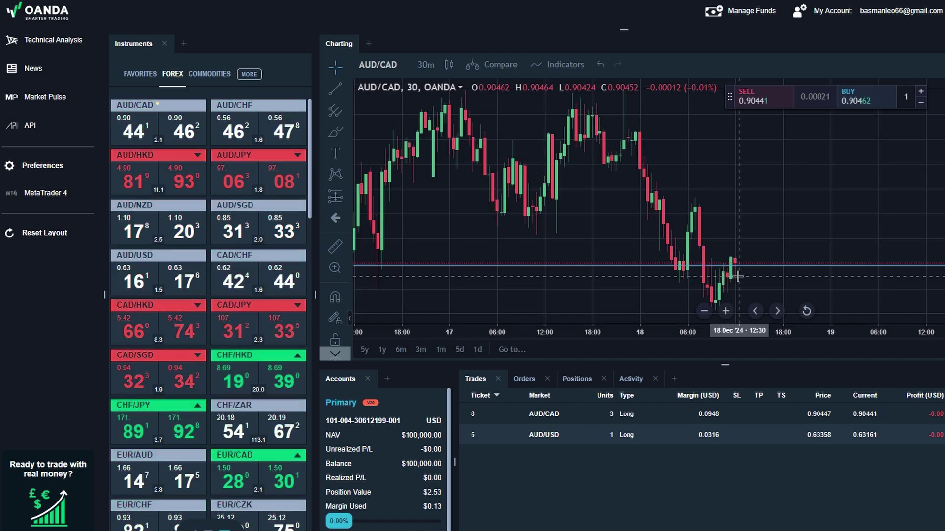
scroll(752, 270, up, 3)
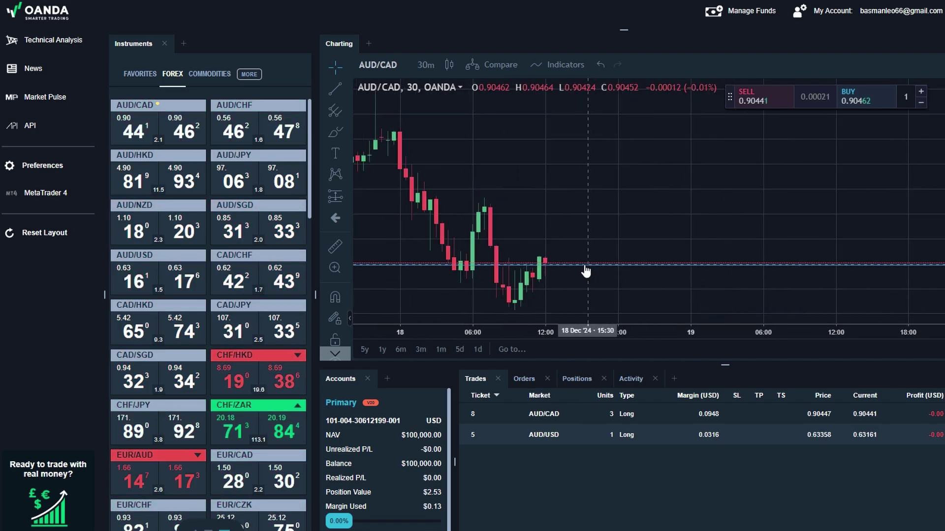
drag(585, 269, 749, 155)
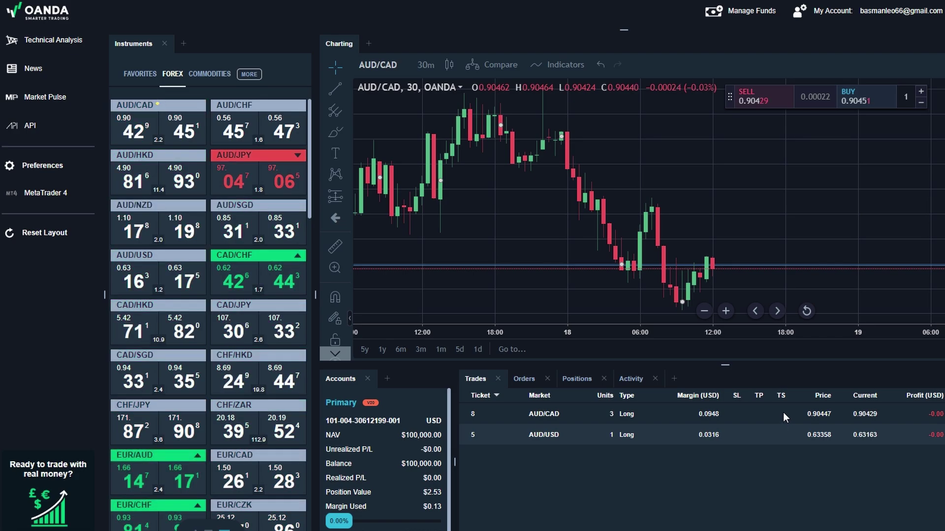
Begin closing the 3-unit AUD/CAD long trade, then answer NO to keep it open.
scroll(703, 207, down, 10)
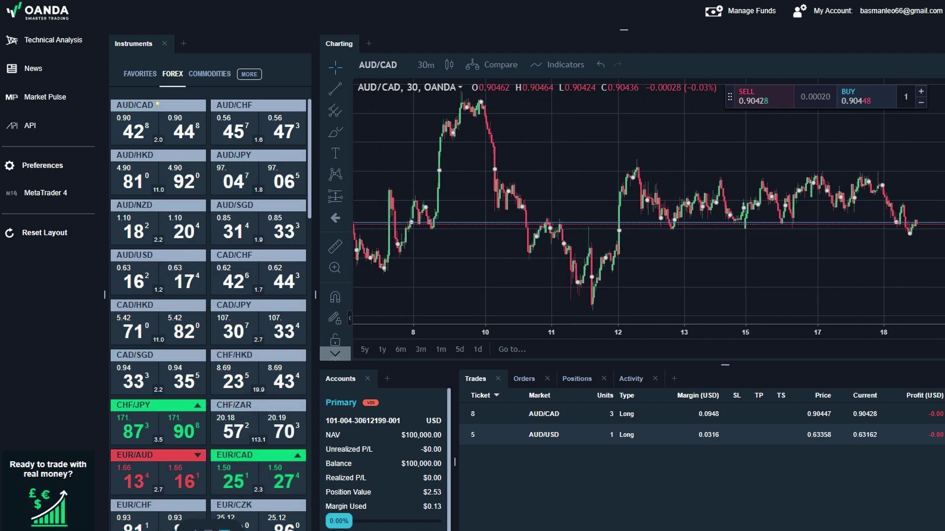
click(941, 413)
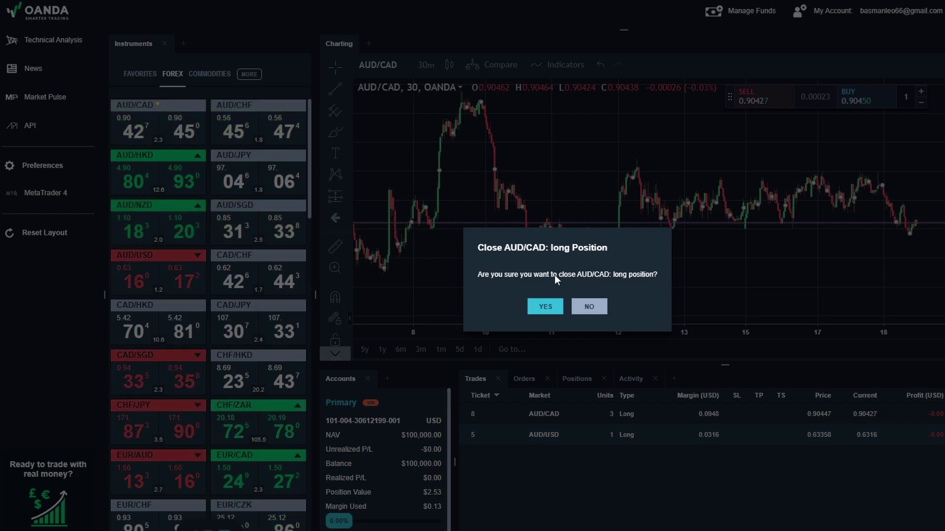
click(590, 306)
Pan the AUD/CAD chart toward recent candles, zoom out, and bring up the chart-style list.
drag(679, 228, 597, 246)
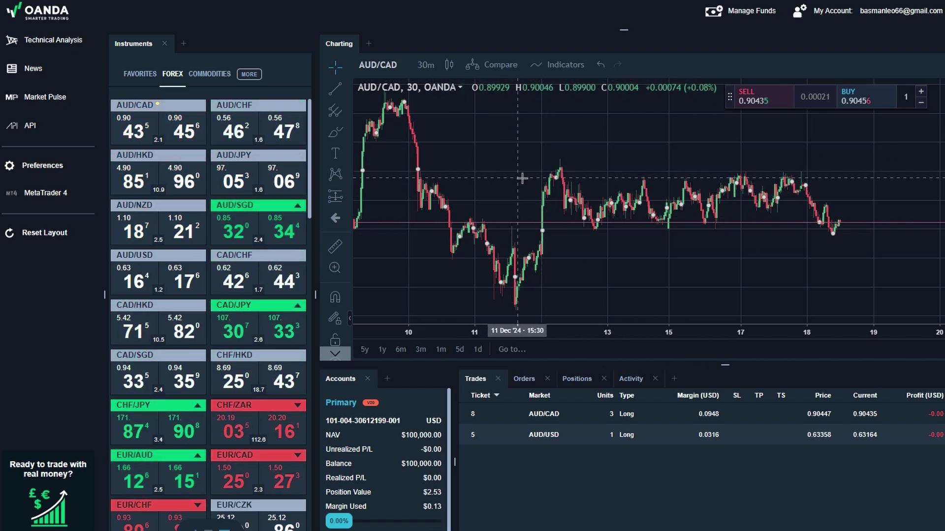
scroll(458, 206, down, 2)
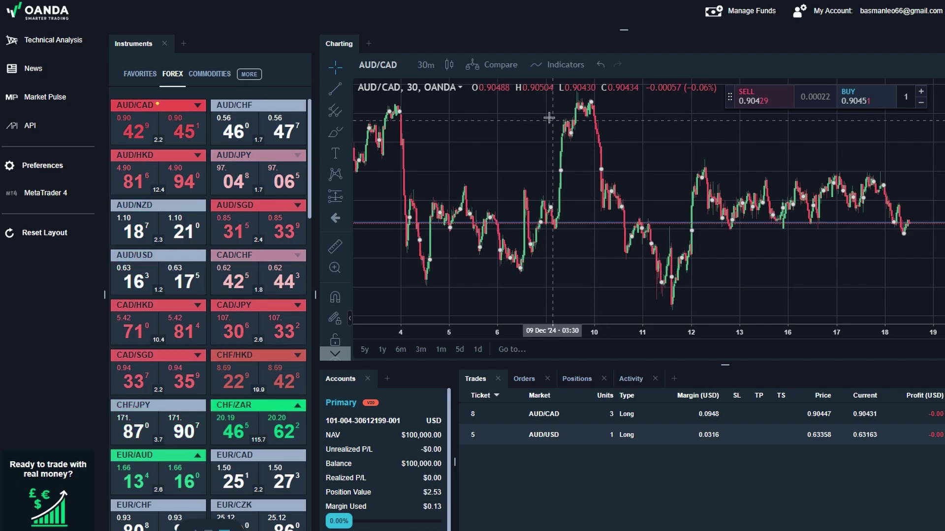
click(450, 72)
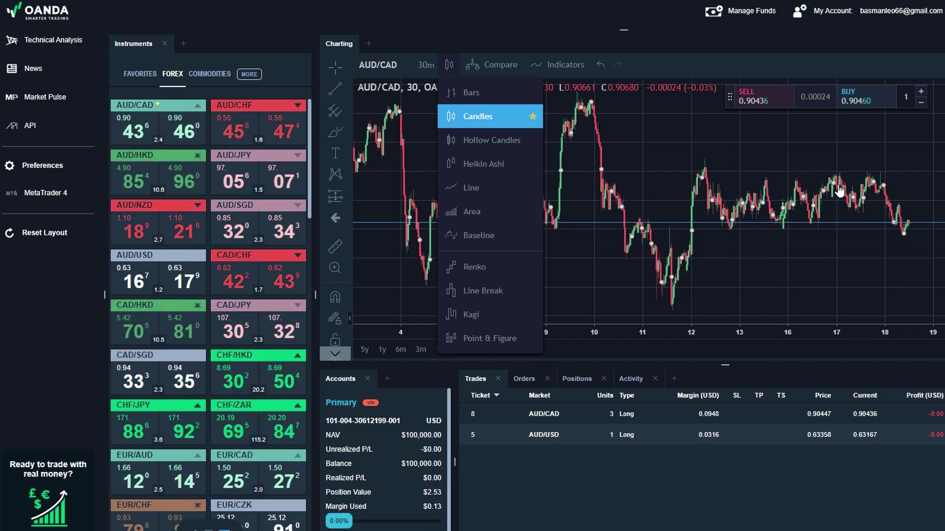
Switch the AUD/CAD chart to Line, hide the accounts and trades panel, and narrow the instrument list.
click(497, 189)
scroll(814, 226, up, 3)
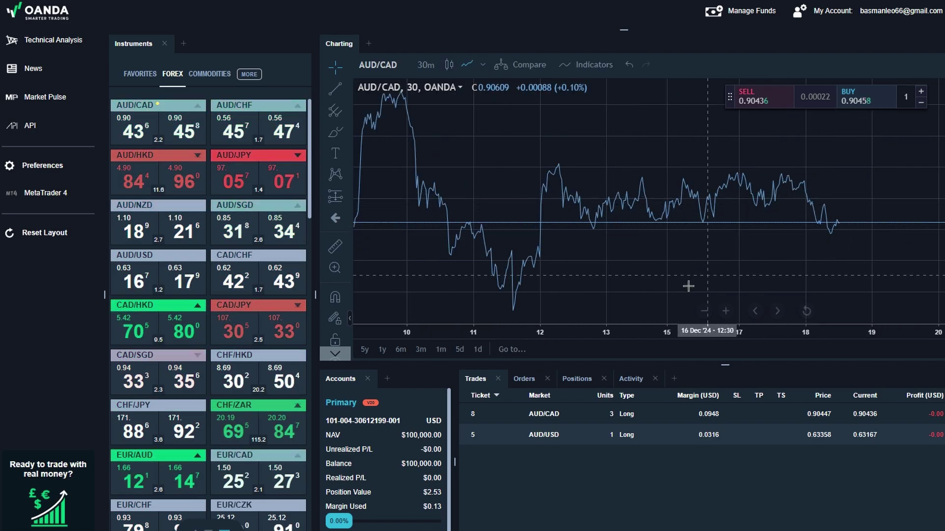
click(725, 366)
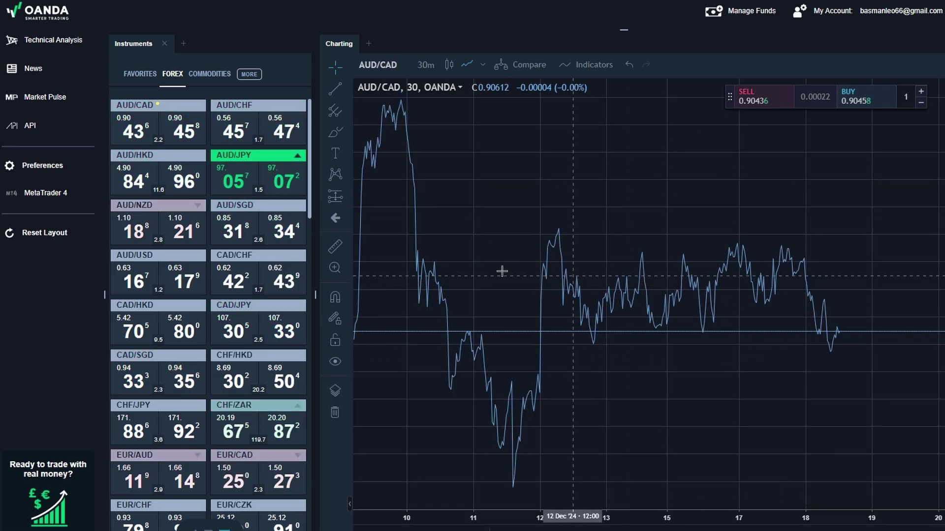
drag(319, 291, 228, 275)
scroll(723, 301, up, 1)
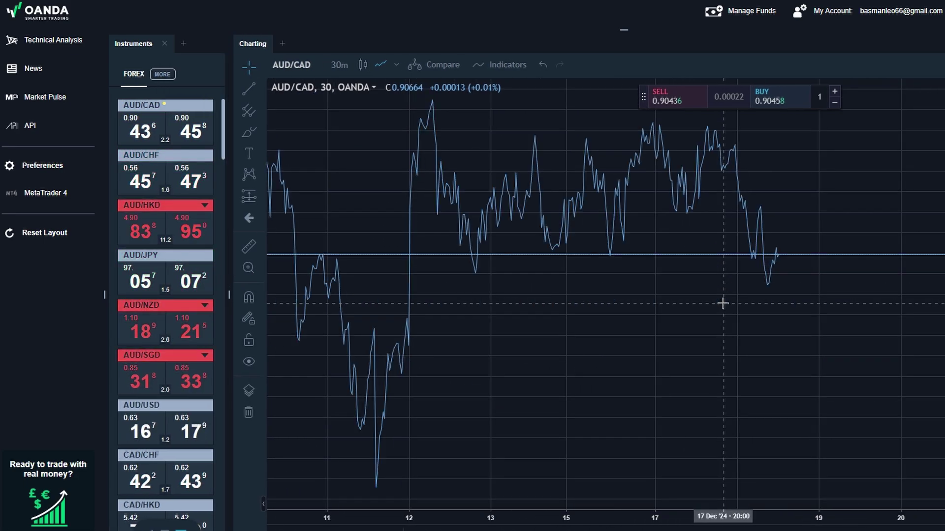
scroll(671, 271, up, 1)
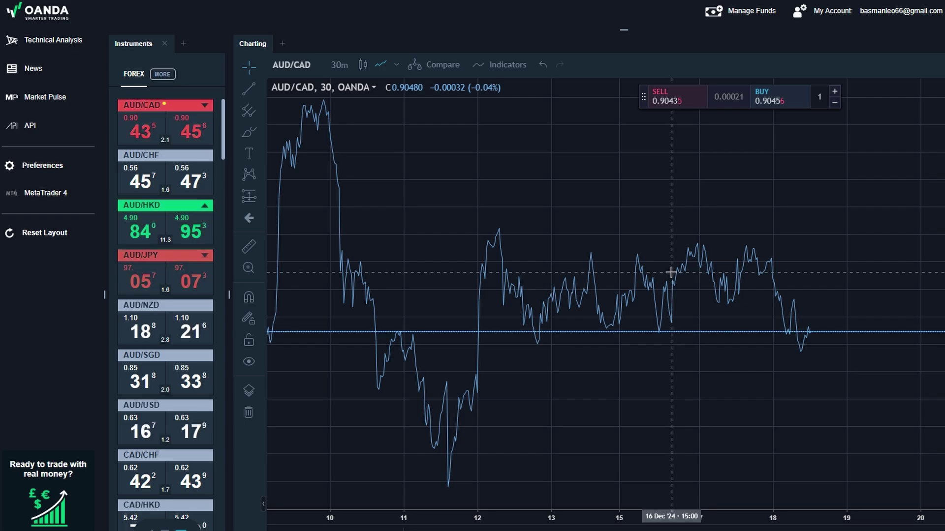
Return the chart to candlesticks and pick the trend-line drawing tool.
click(371, 65)
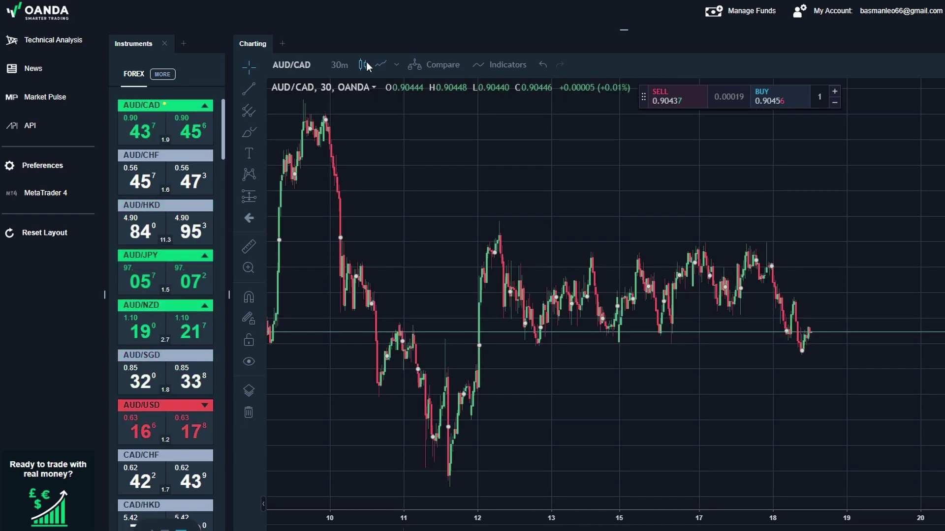
click(397, 65)
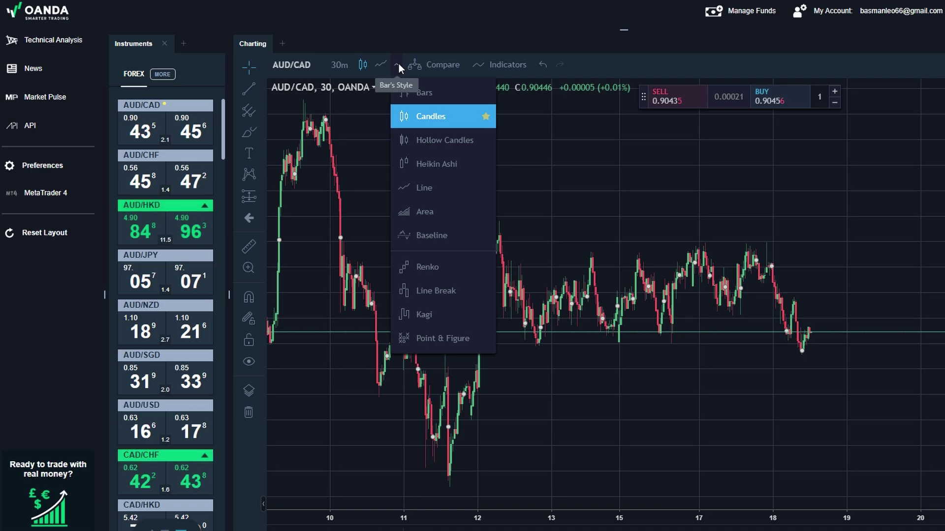
click(244, 83)
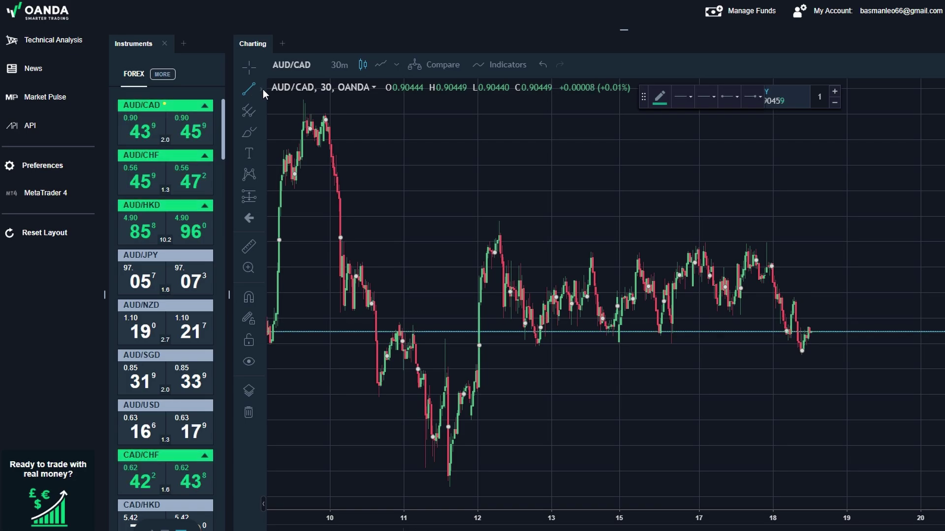
Draw a falling trend line from the 12 Dec peak to just past 18 Dec.
click(488, 238)
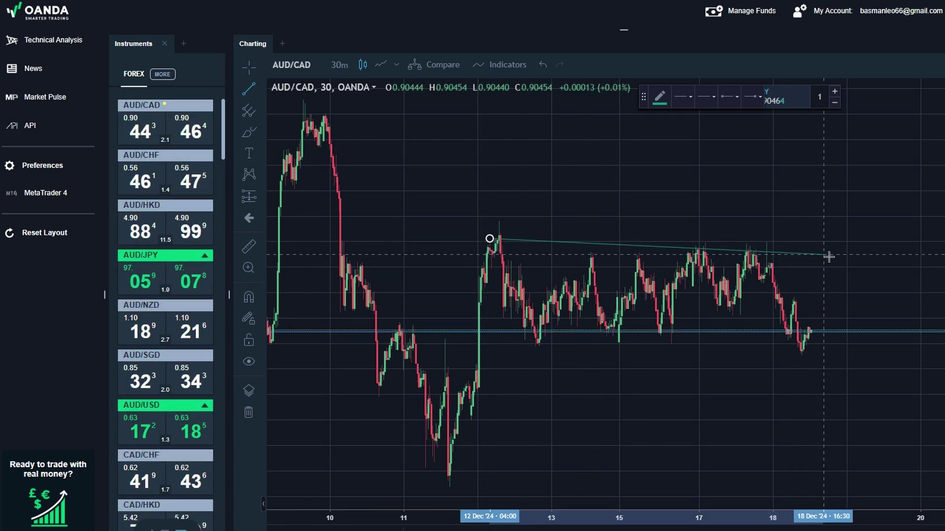
click(854, 261)
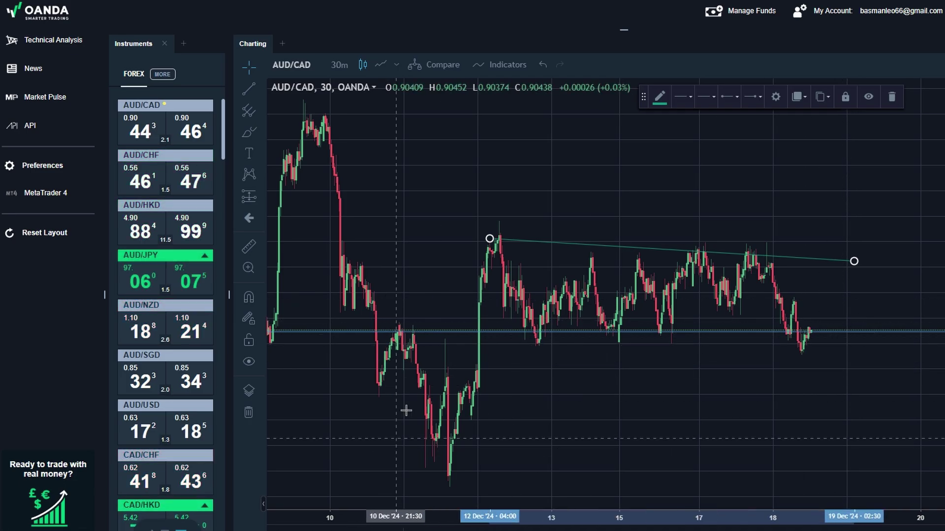
click(261, 88)
click(282, 90)
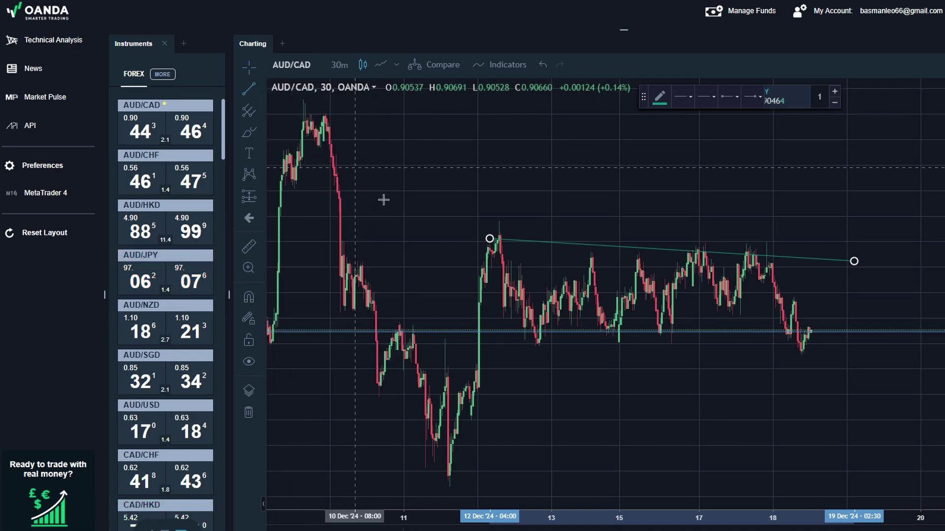
Draw a rising trend line from the early-December low, forming a triangle with the first line.
scroll(567, 308, down, 3)
scroll(568, 307, down, 4)
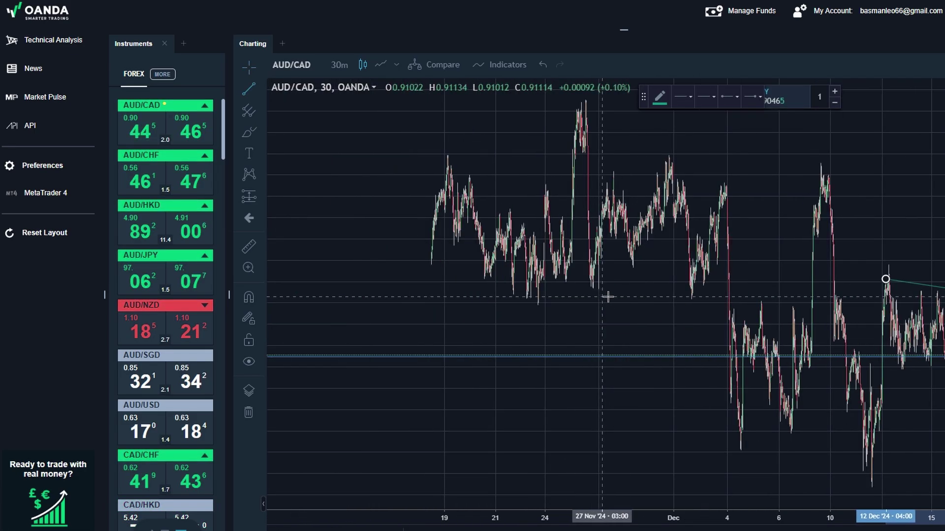
scroll(881, 426, up, 3)
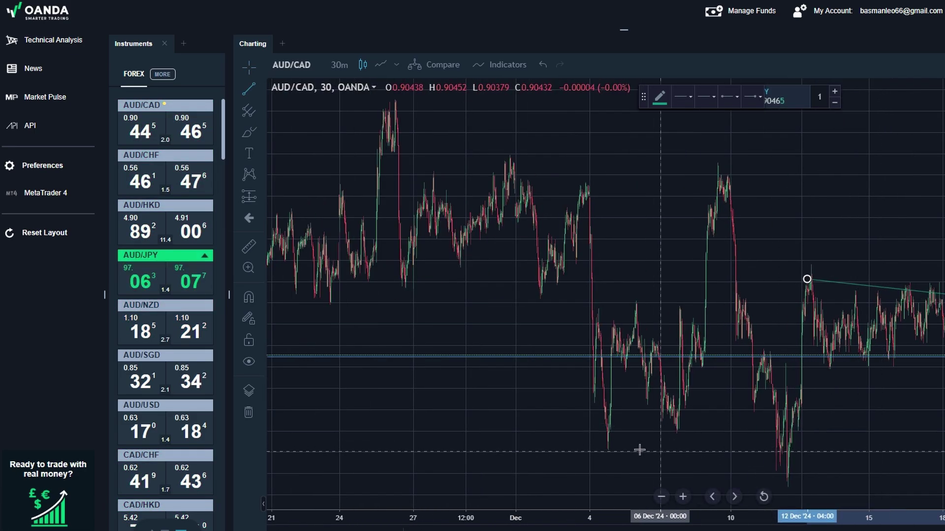
click(605, 448)
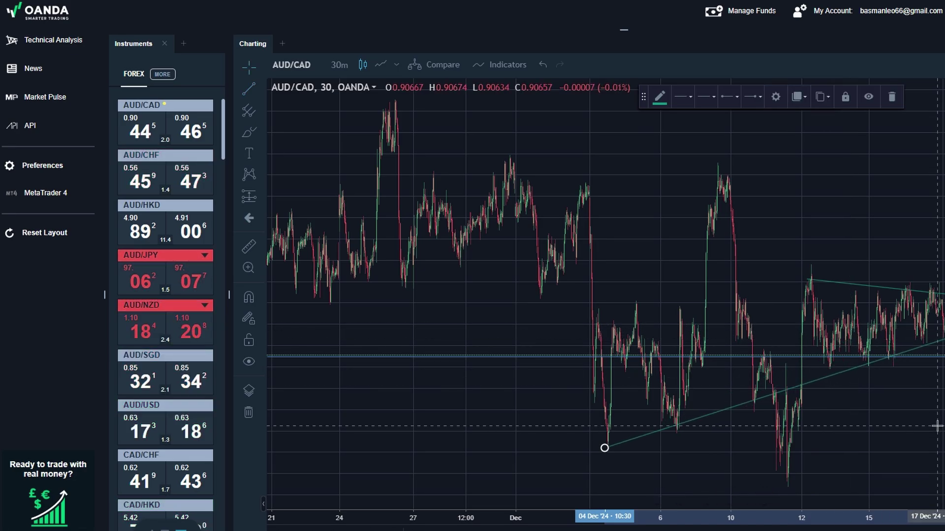
click(930, 293)
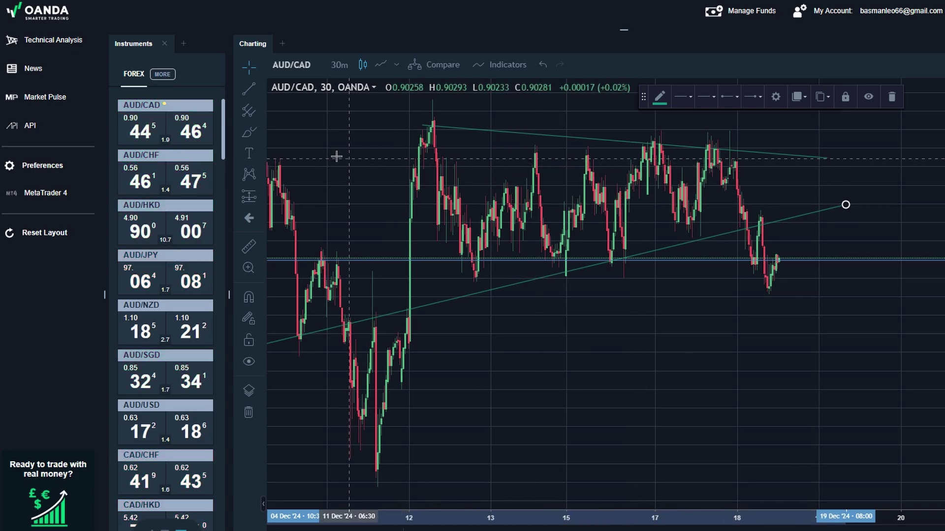
click(260, 112)
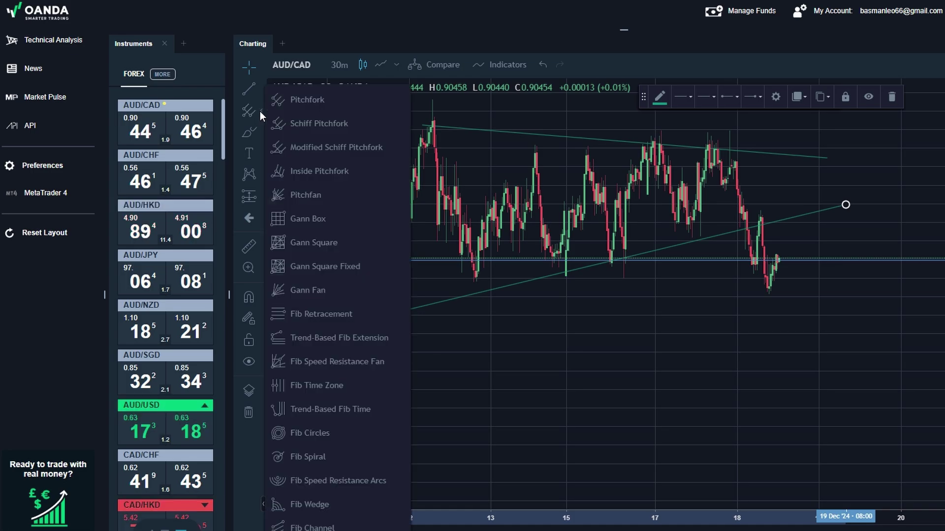
Draw a Fib Retracement from the 11 Dec low to the 18 Dec high, then delete it.
click(312, 314)
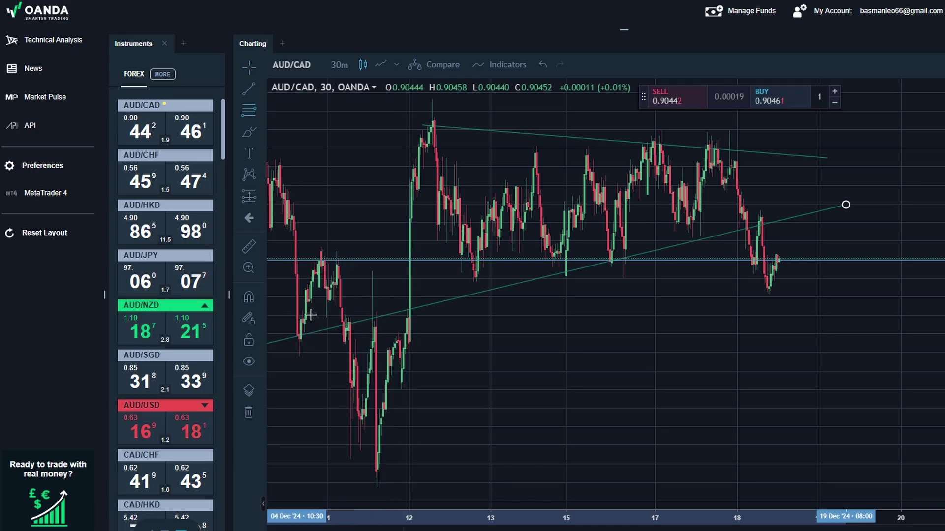
click(375, 474)
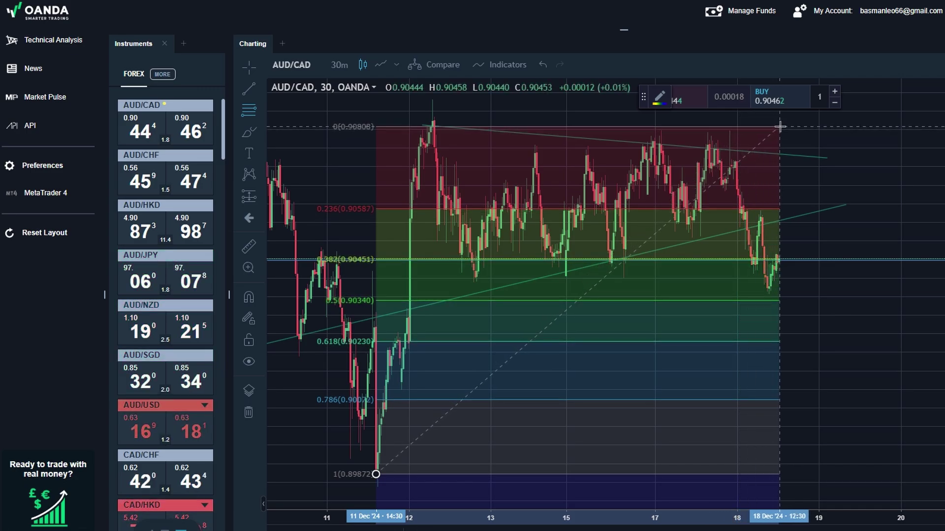
click(780, 127)
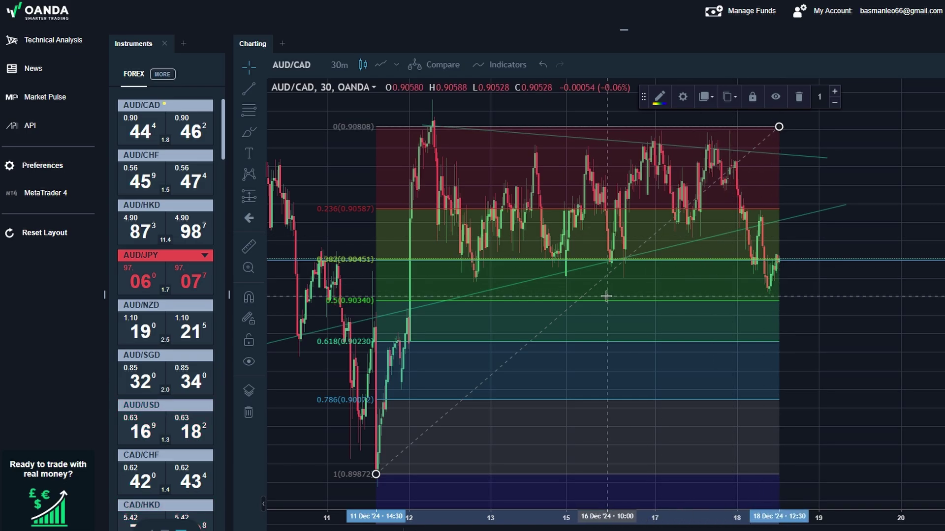
scroll(606, 295, down, 3)
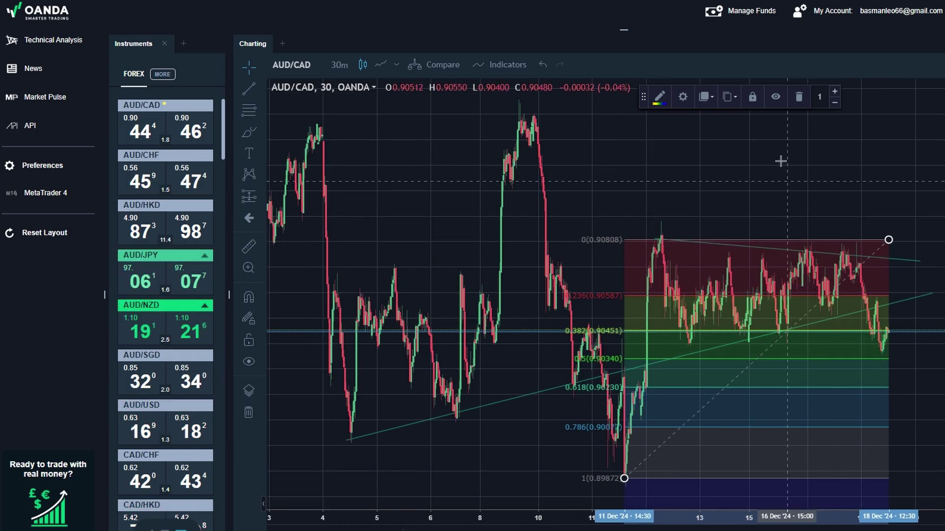
click(798, 97)
scroll(852, 261, up, 3)
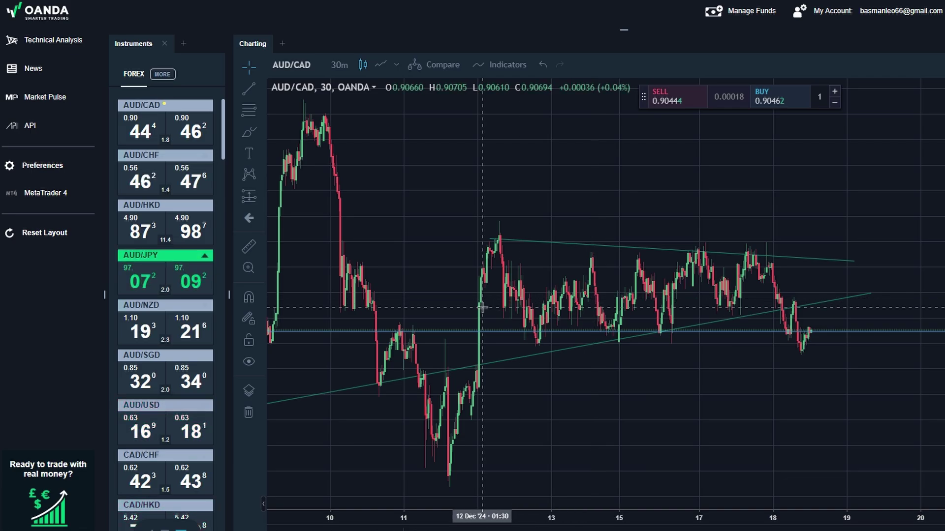
Switch the chart to 5-minute candles, then monthly candles, and pan to recent years.
click(341, 67)
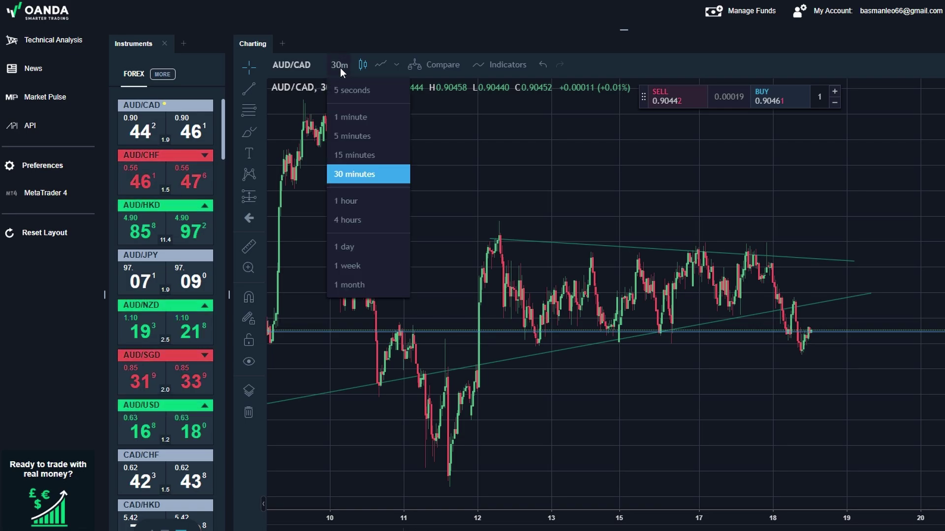
click(355, 134)
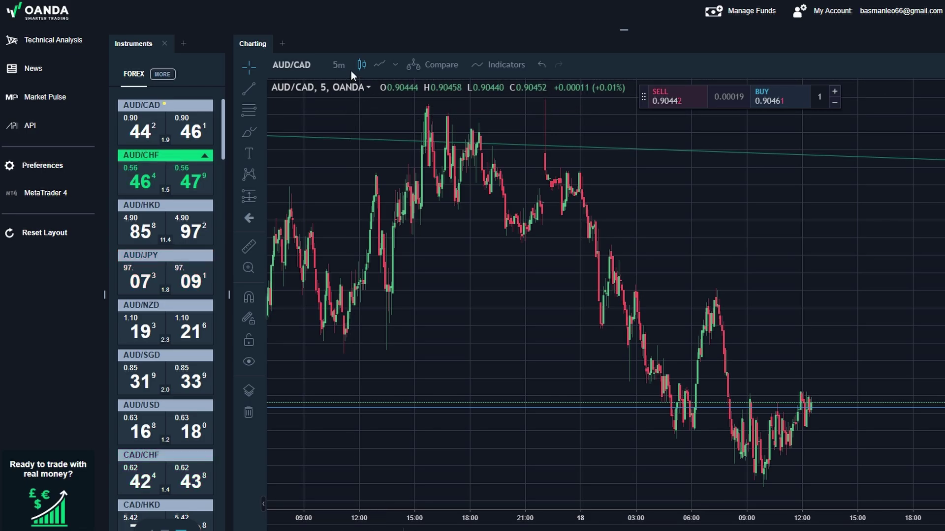
click(342, 64)
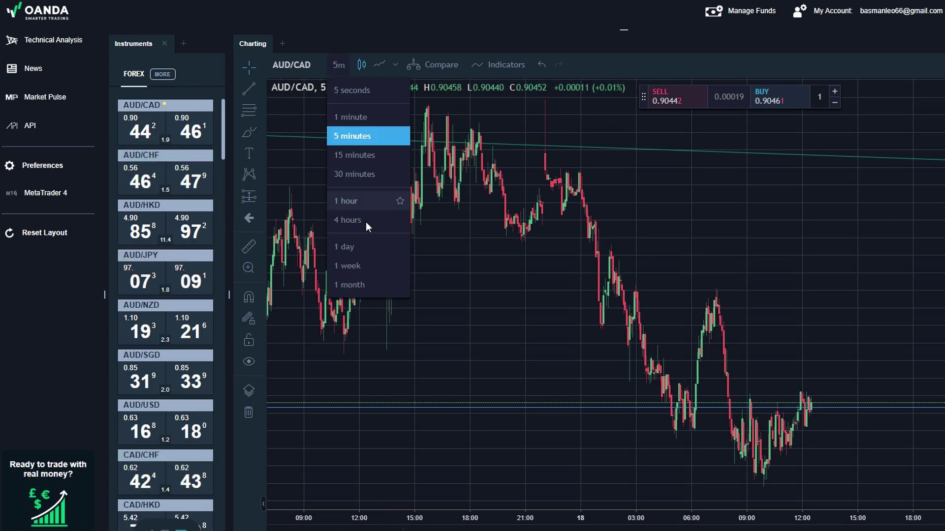
click(350, 284)
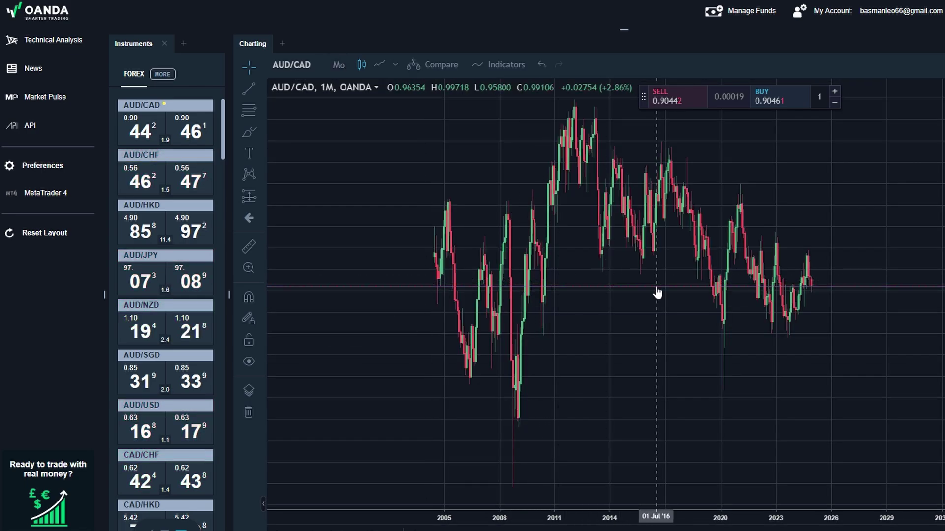
scroll(689, 294, up, 5)
drag(361, 274, 763, 311)
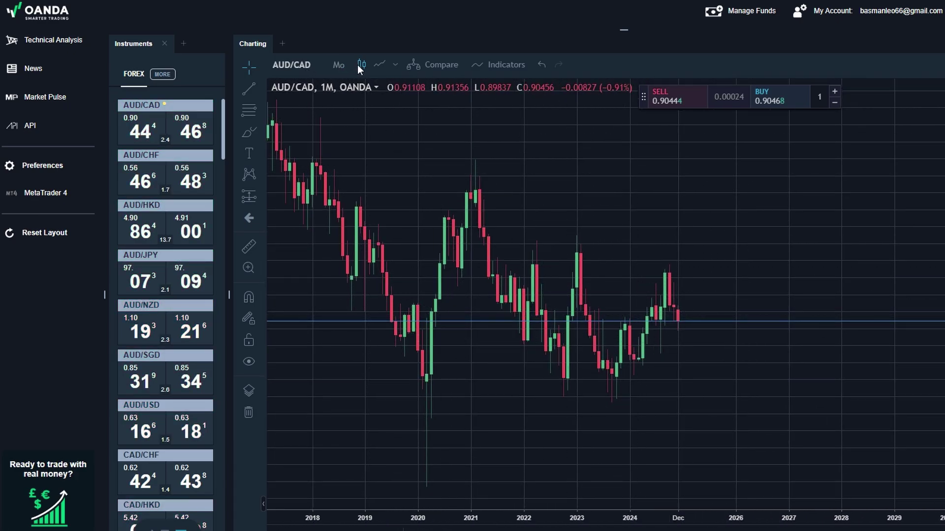
Switch the chart to daily candles and pan back to earlier months.
click(336, 64)
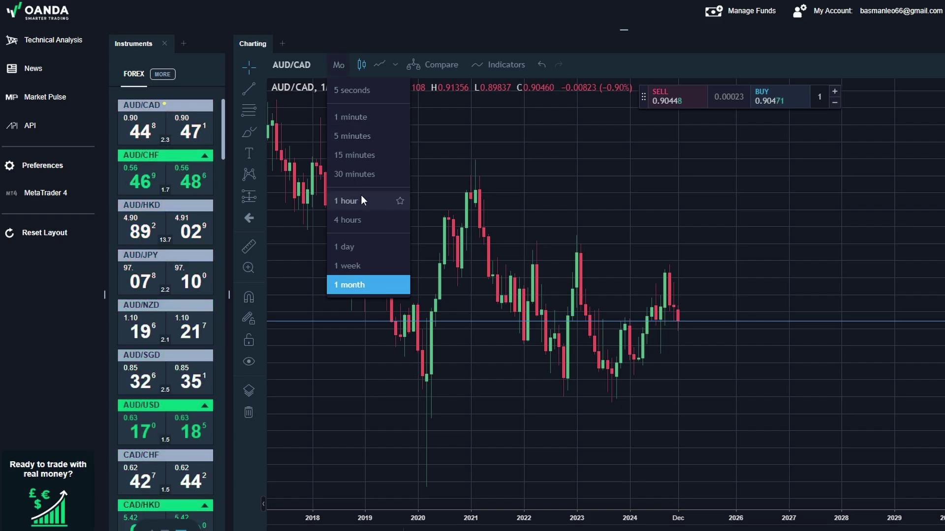
click(362, 245)
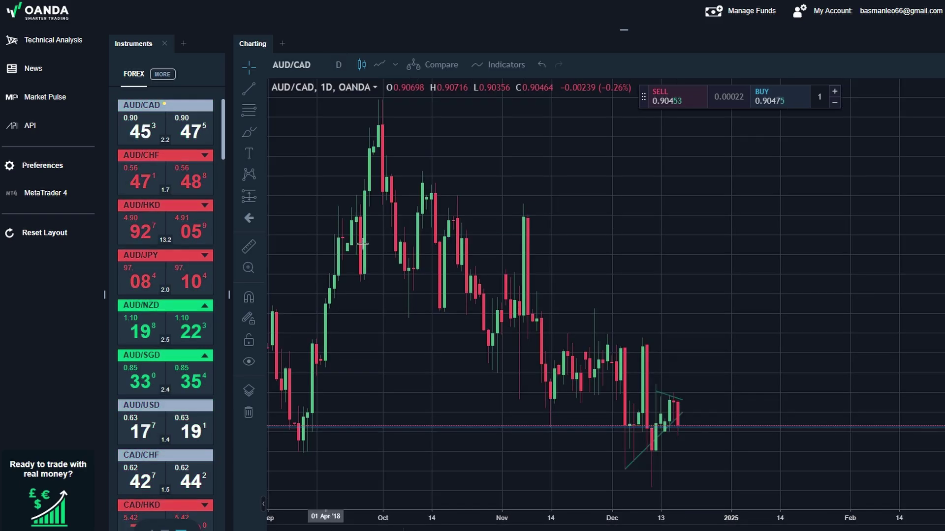
scroll(674, 490, up, 3)
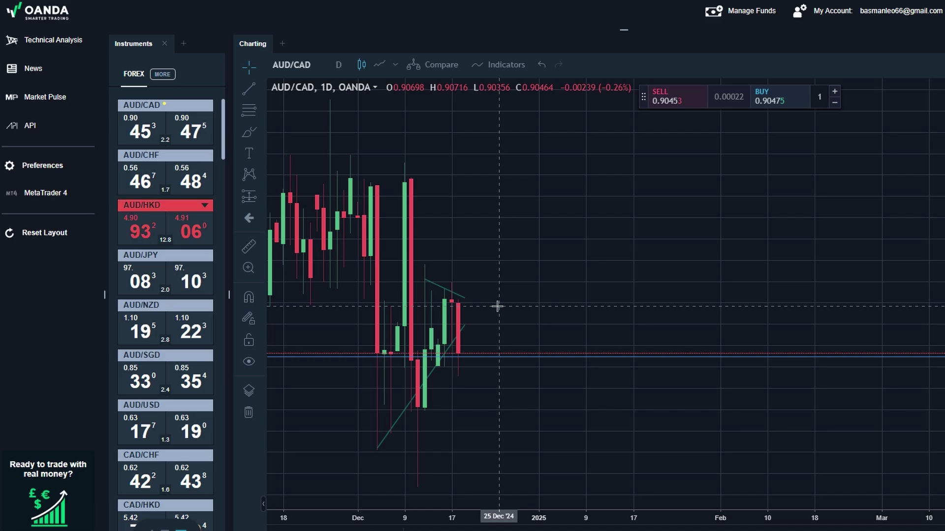
scroll(472, 315, down, 4)
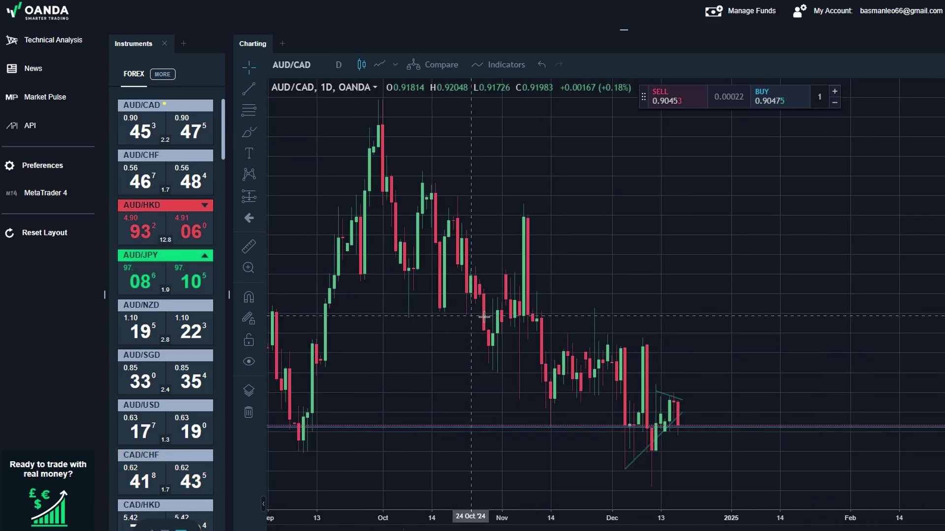
drag(566, 314, 694, 331)
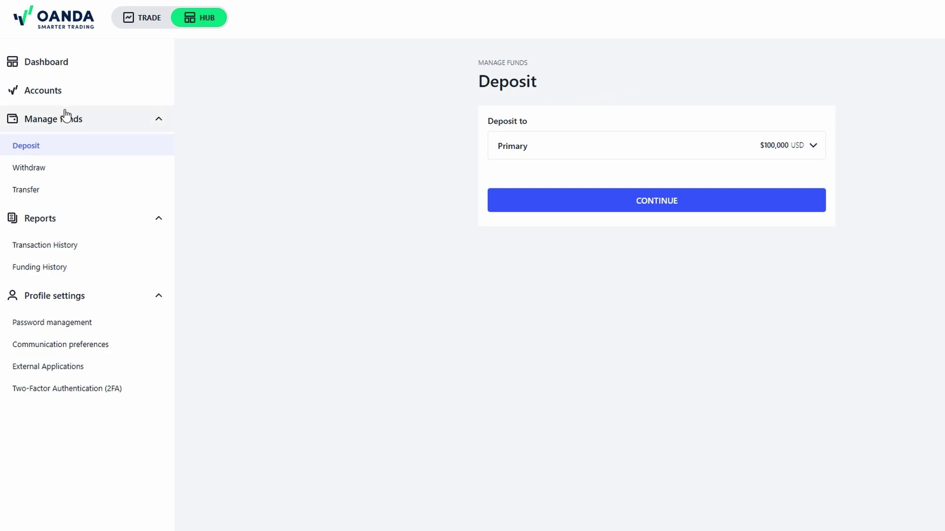
Open the Hub's Accounts page to view the Primary demo account's $100,000.00 balance.
click(46, 90)
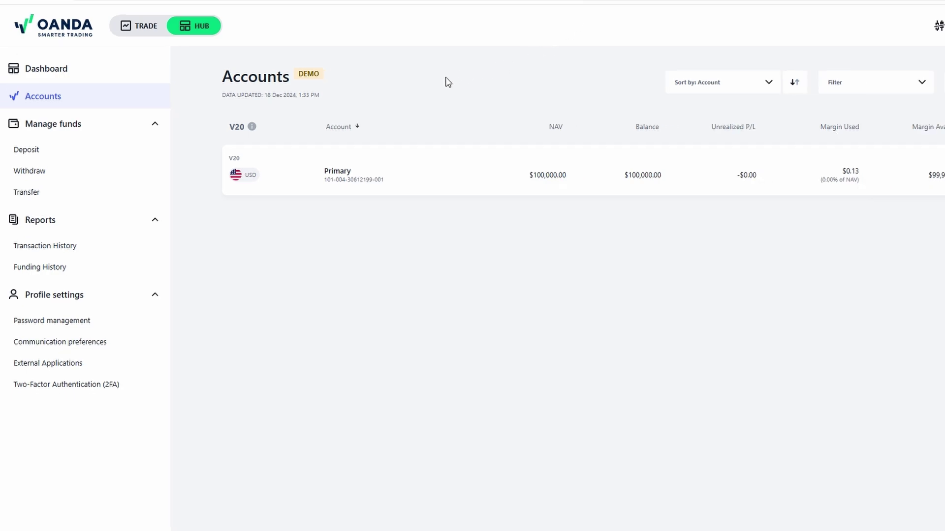
Open the Transaction History report and check the account selector, leaving Primary chosen.
click(101, 252)
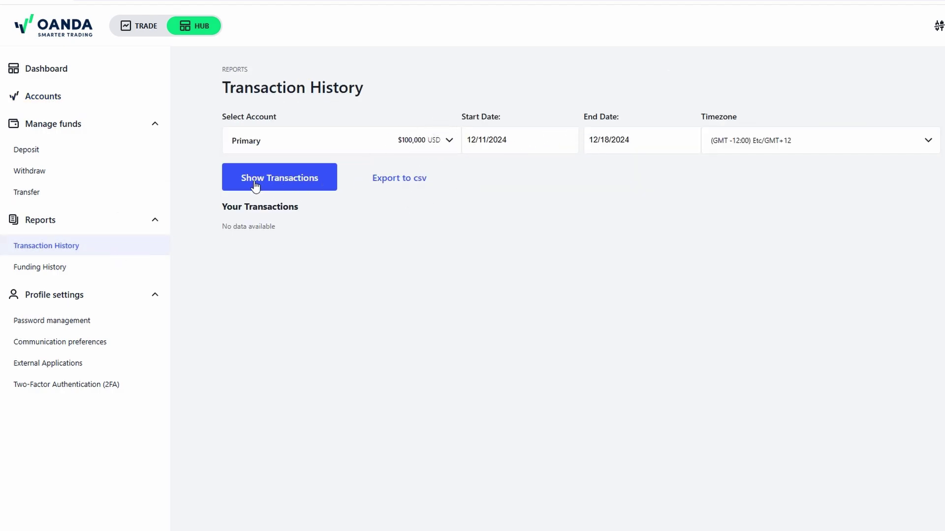
triple_click(234, 227)
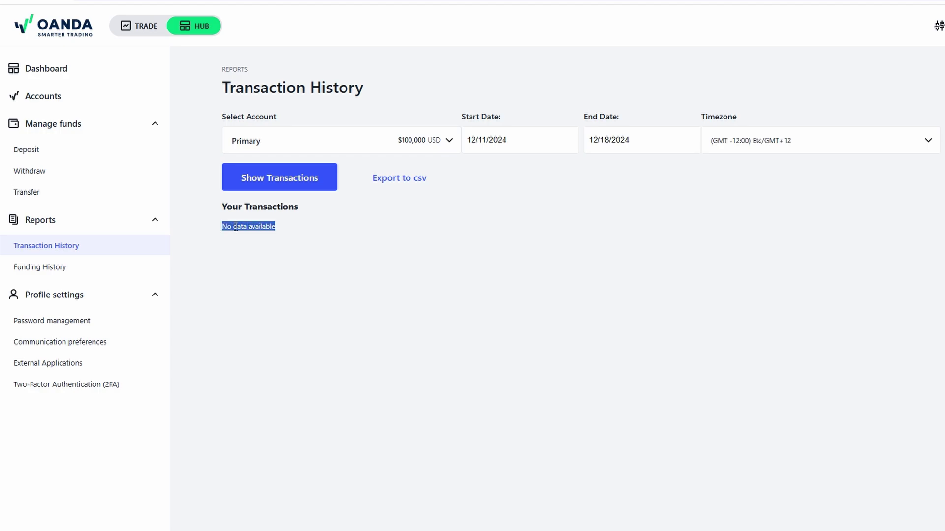
triple_click(260, 206)
click(374, 143)
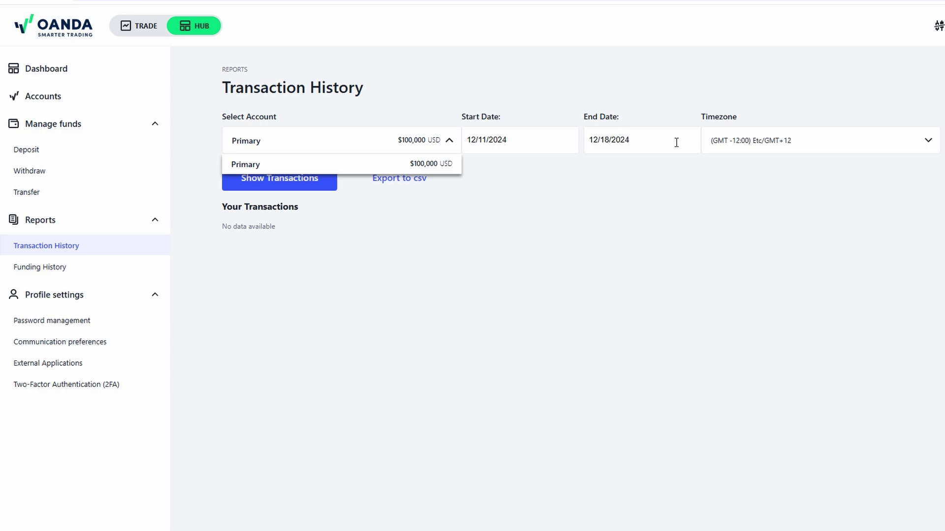
click(738, 182)
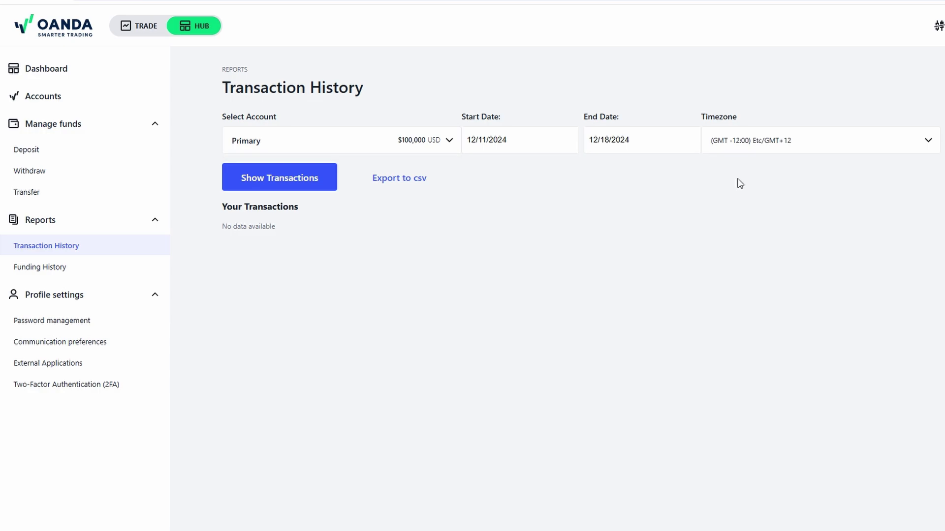
Highlight the Transaction History title, then go to the Deposit page.
double_click(232, 88)
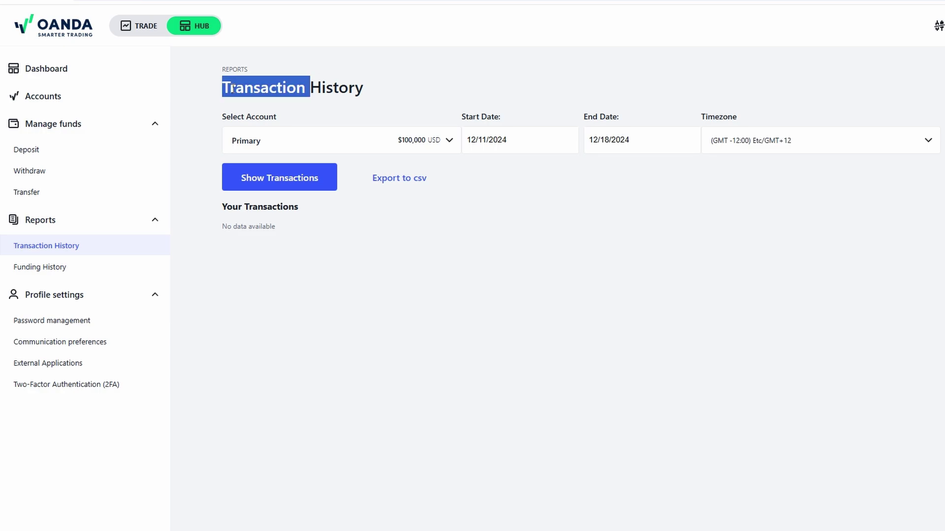
drag(232, 89, 453, 95)
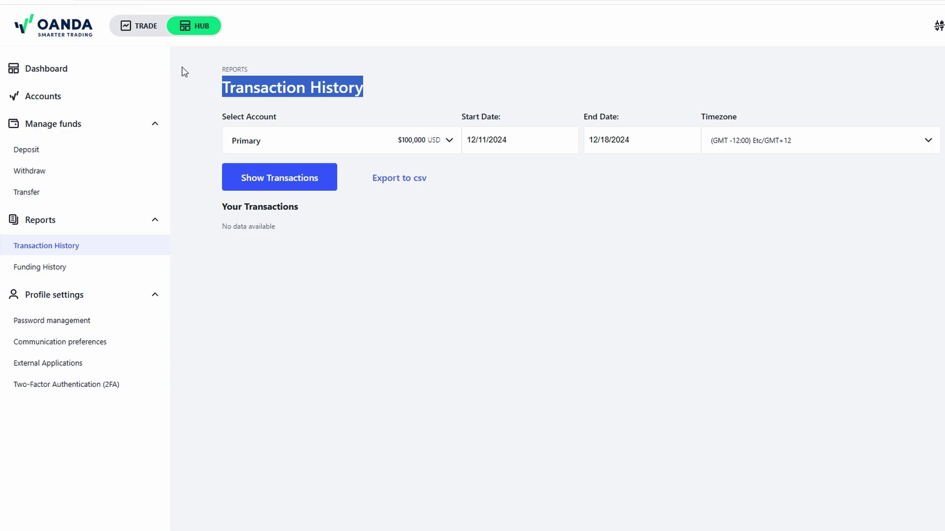
click(30, 150)
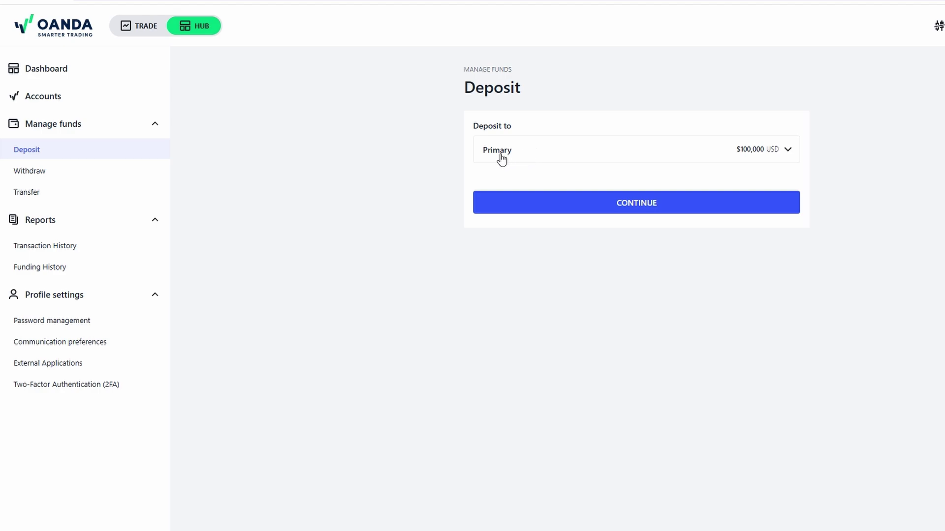
Open the Withdraw page and check the Withdraw-from list, keeping the Primary account ($100,000 USD).
click(110, 171)
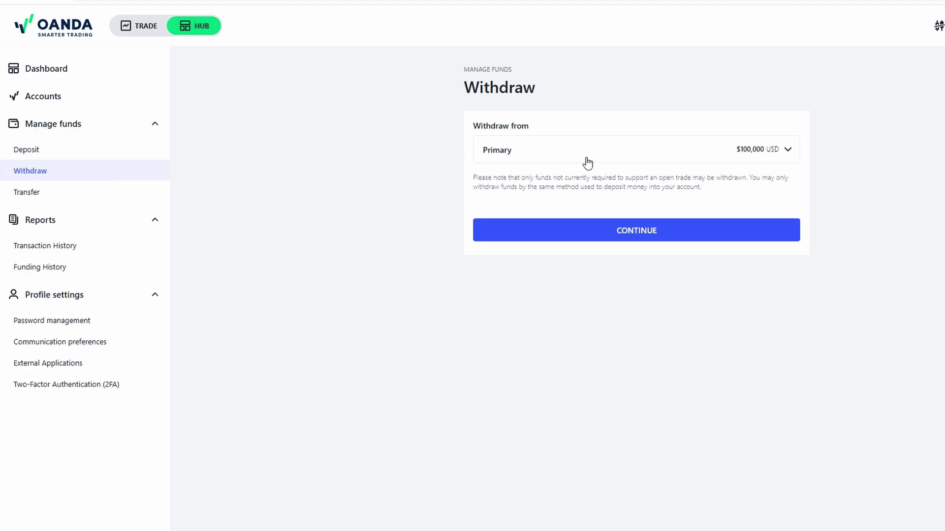
click(707, 155)
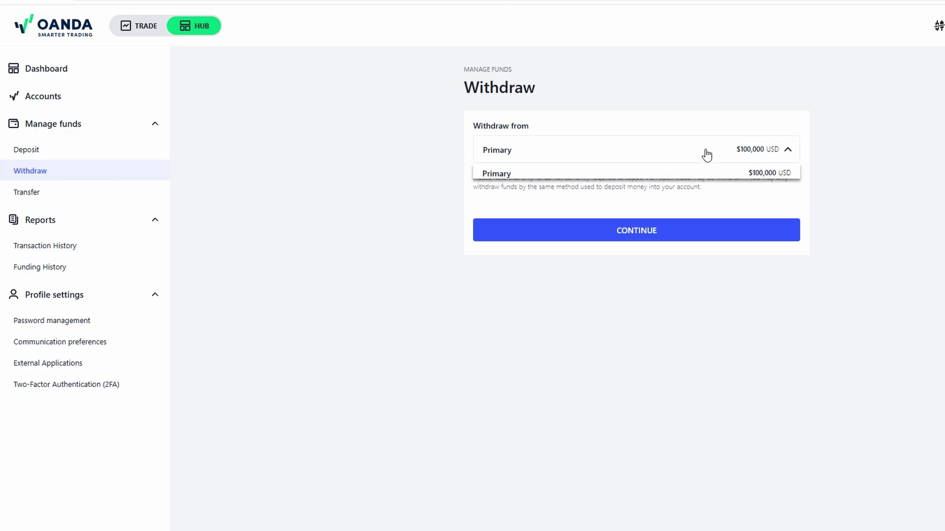
click(286, 189)
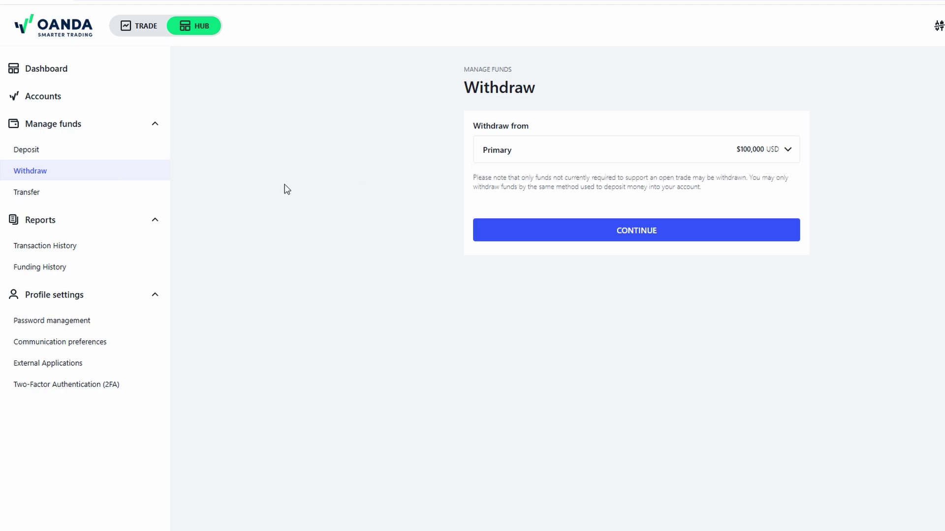